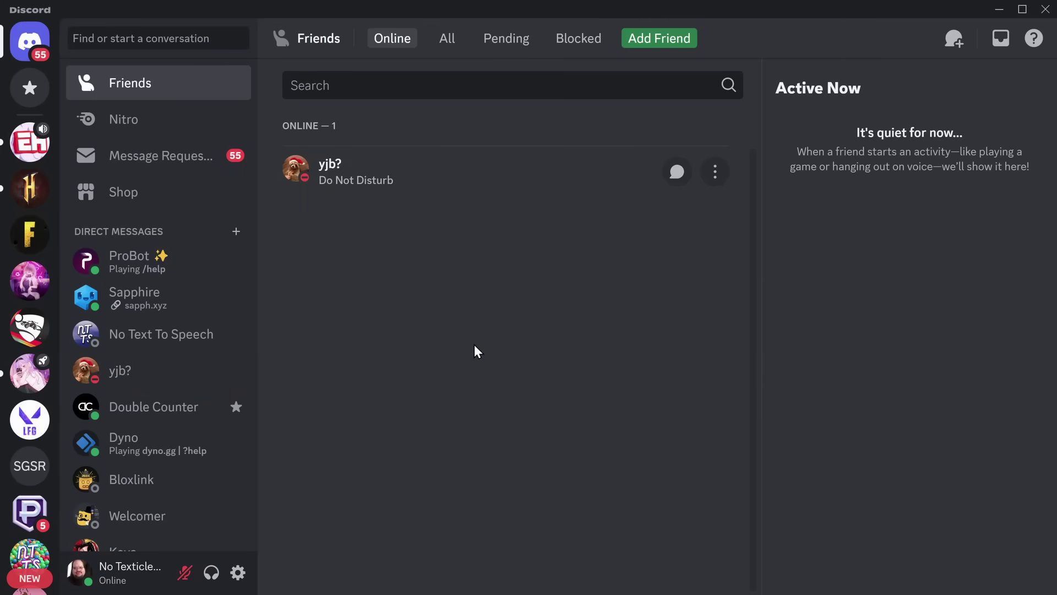
Open Pokimane's Server, VALORANT LFG, E-Girl World and Eh Team one after another from the server list
{"action": "left_click", "coordinate": [32, 524]}
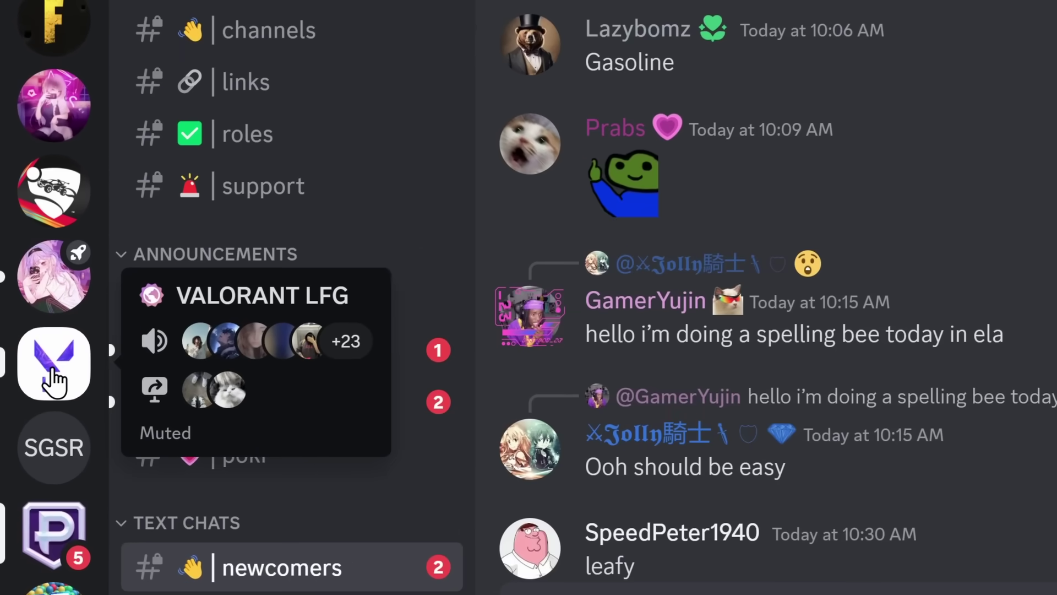
{"action": "left_click", "coordinate": [30, 419]}
{"action": "left_click", "coordinate": [30, 374]}
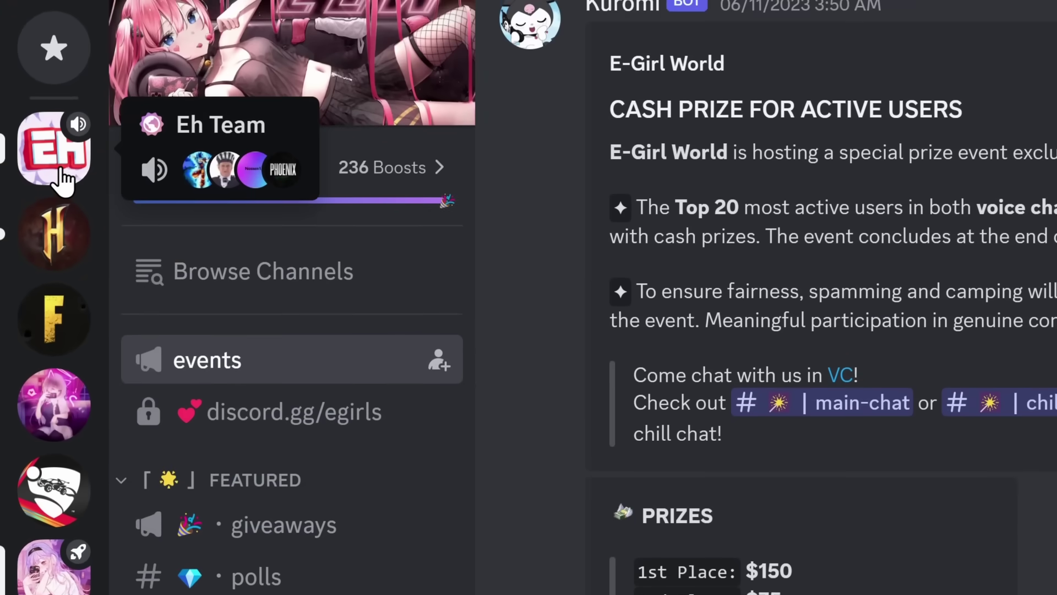
{"action": "left_click", "coordinate": [61, 175]}
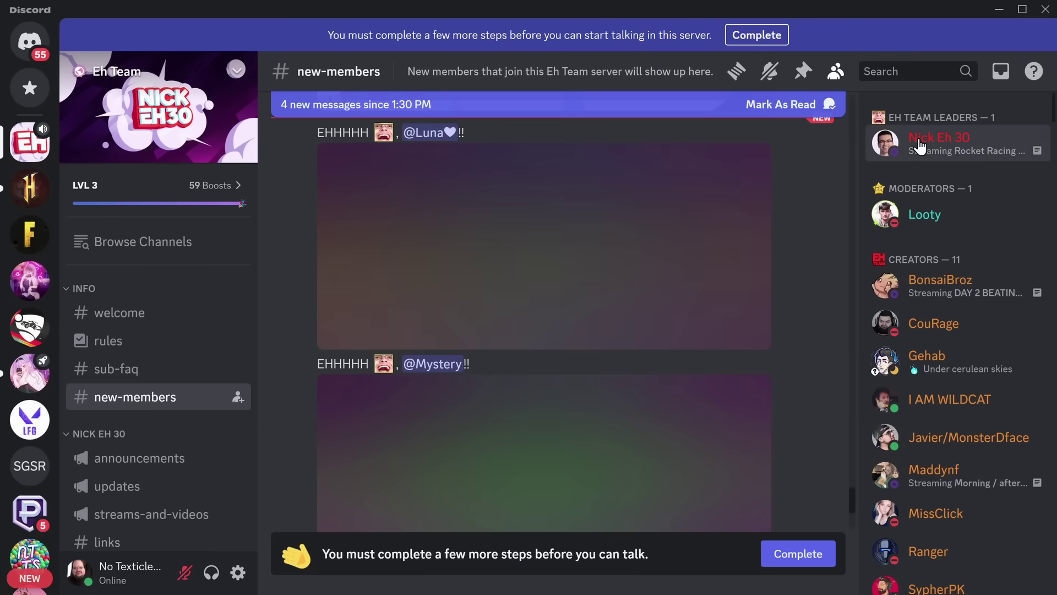
View the Eh Team leader's profile from the member list, close it, and look through the rest of the server list
{"action": "left_click", "coordinate": [918, 145]}
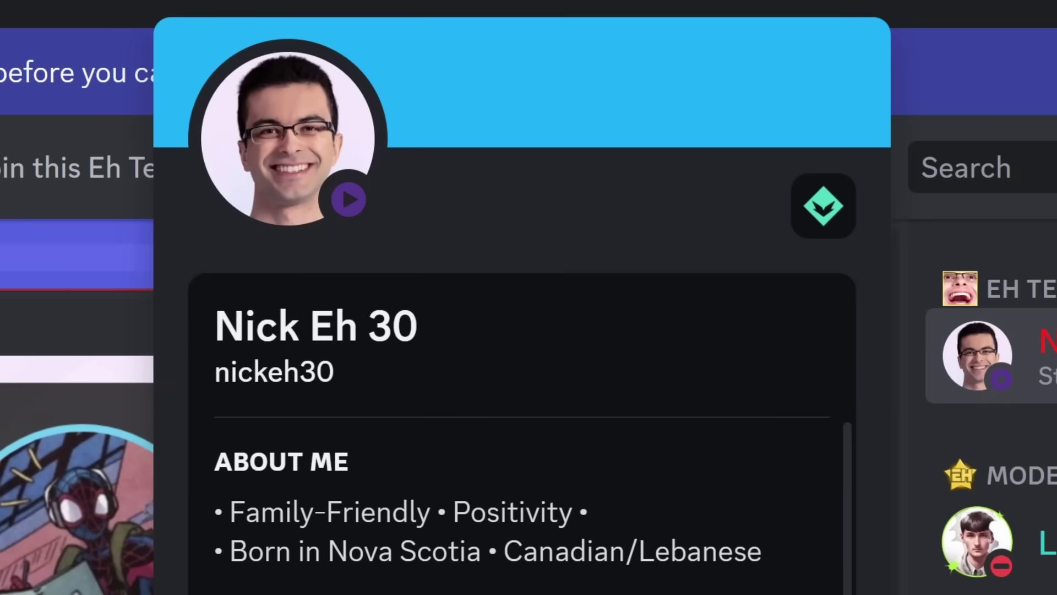
{"action": "key", "text": "Escape"}
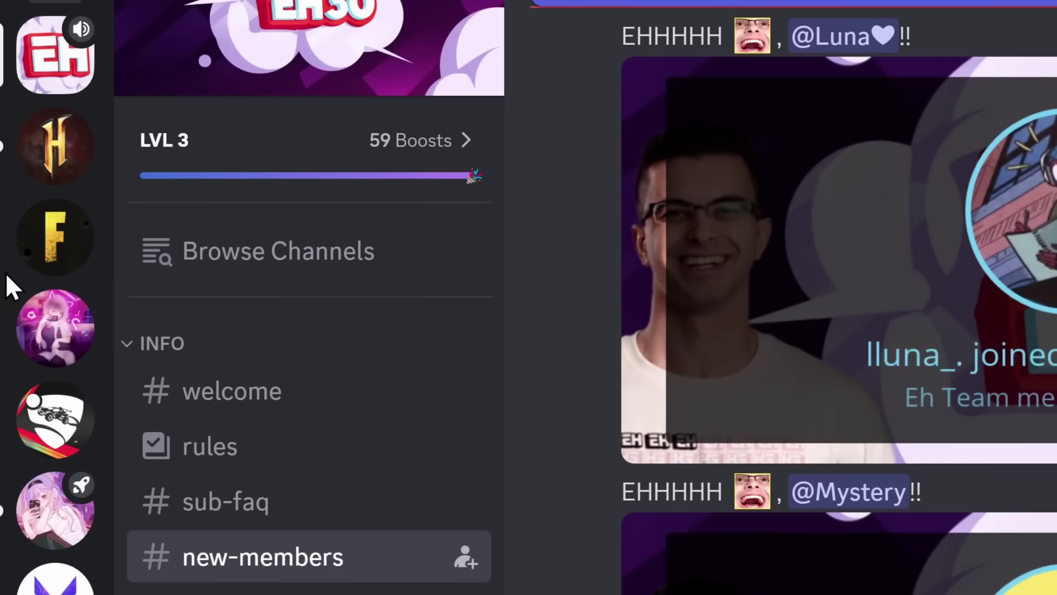
{"action": "scroll", "coordinate": [44, 297], "scroll_direction": "down", "scroll_amount": 10}
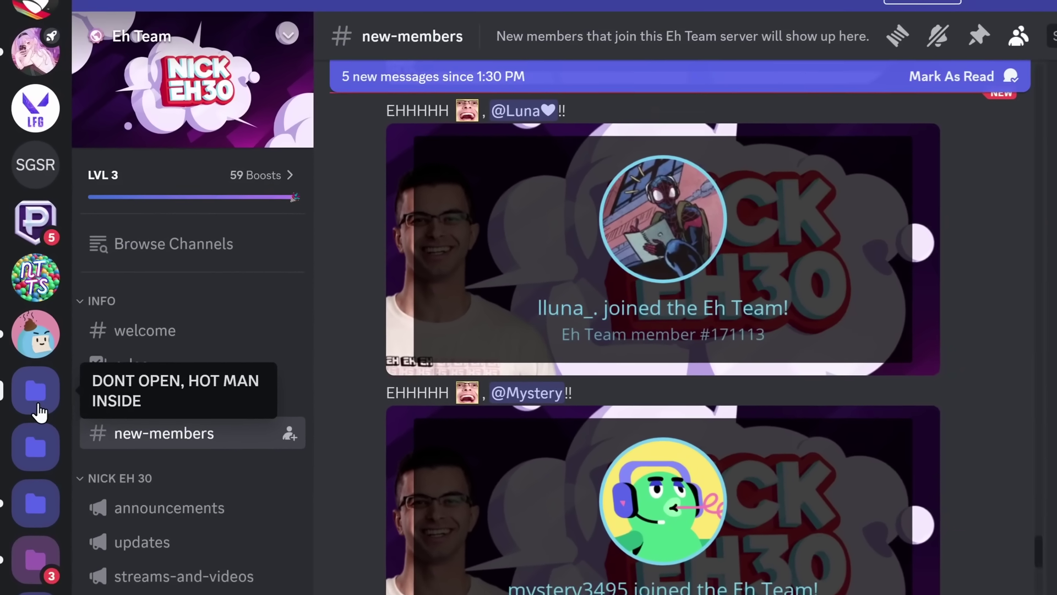
{"action": "scroll", "coordinate": [34, 393], "scroll_direction": "up", "scroll_amount": 5}
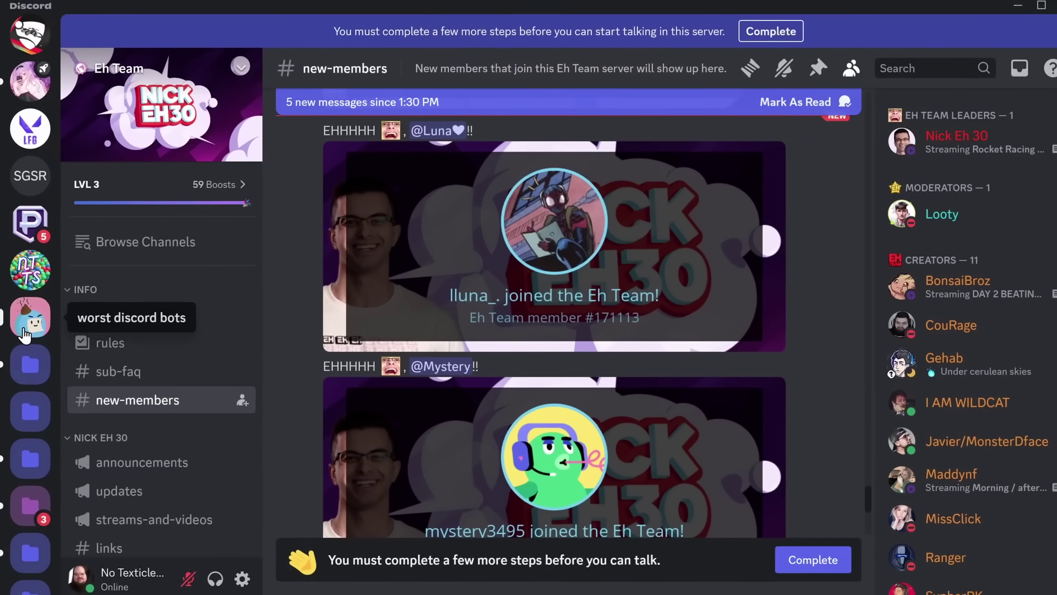
Look through the quick switcher's suggested channels, then search it for "notext" and open the No Text To Speech direct message
{"action": "key", "text": "ctrl+k"}
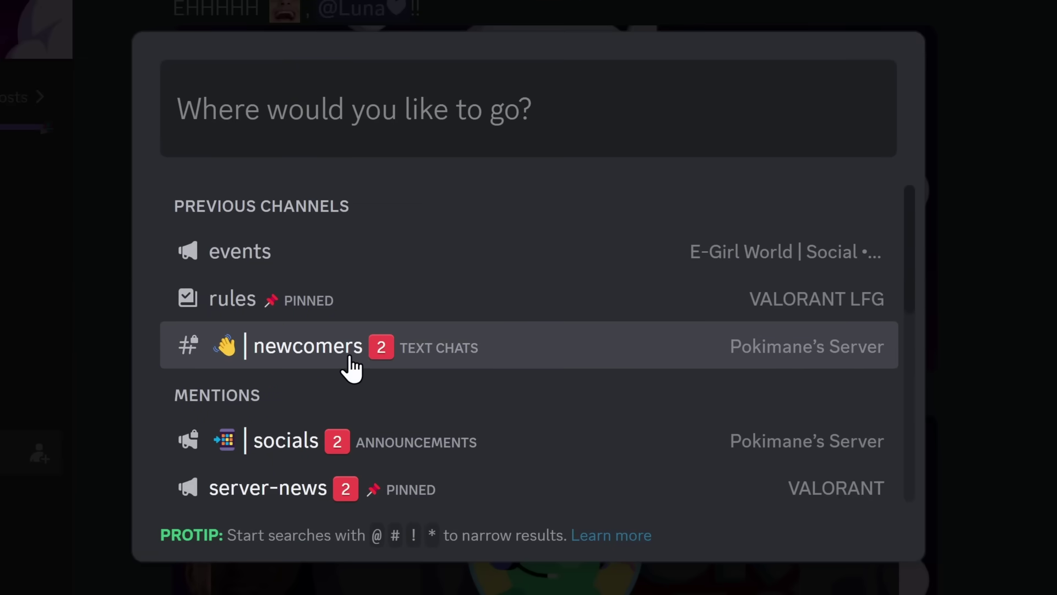
{"action": "scroll", "coordinate": [347, 364], "scroll_direction": "down", "scroll_amount": 6}
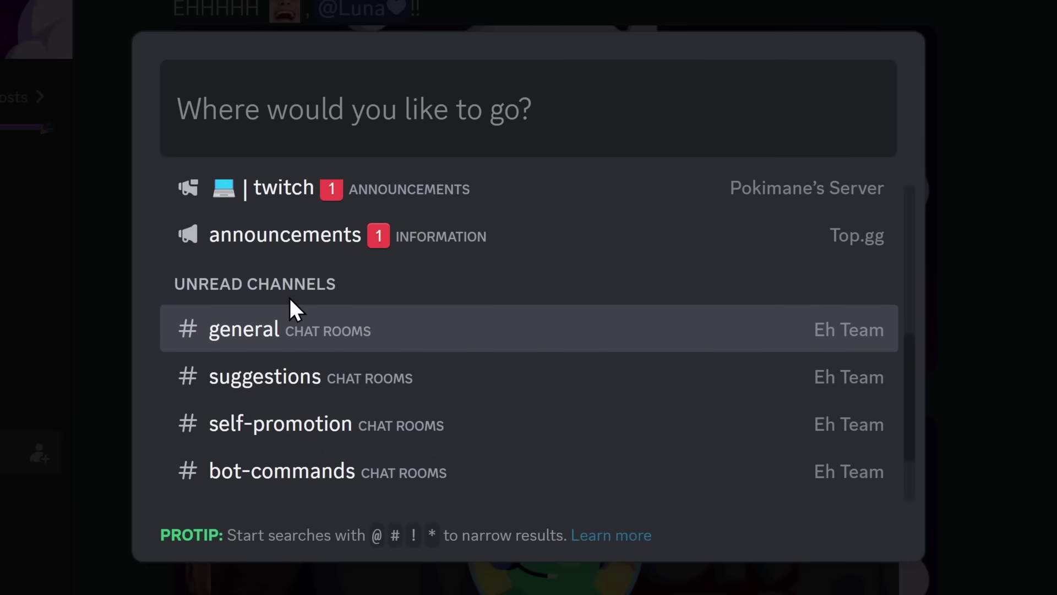
{"action": "scroll", "coordinate": [289, 299], "scroll_direction": "down", "scroll_amount": 2}
{"action": "scroll", "coordinate": [349, 358], "scroll_direction": "up", "scroll_amount": 6}
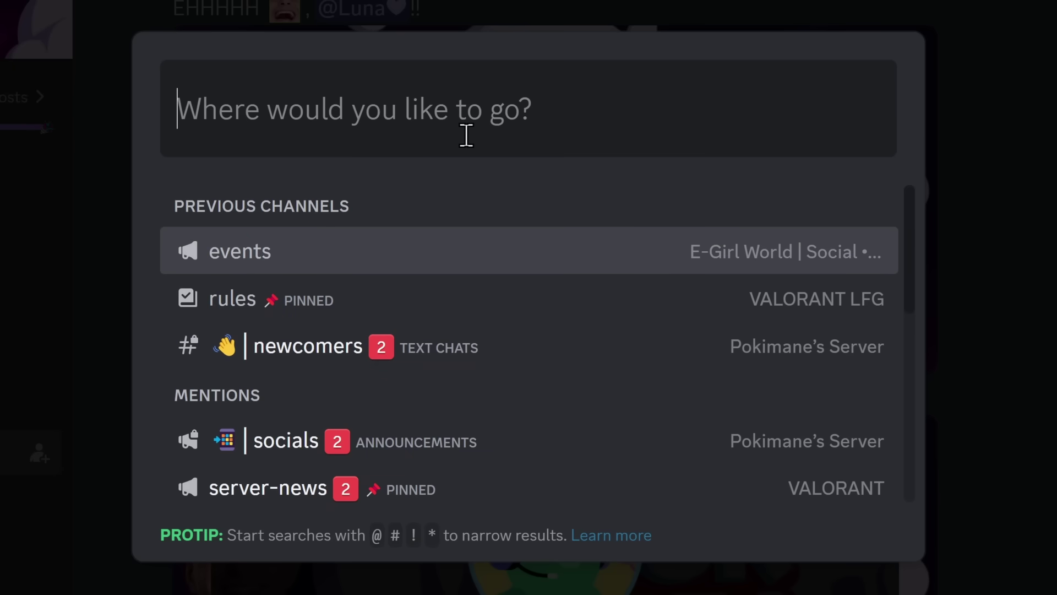
{"action": "type", "text": "notext"}
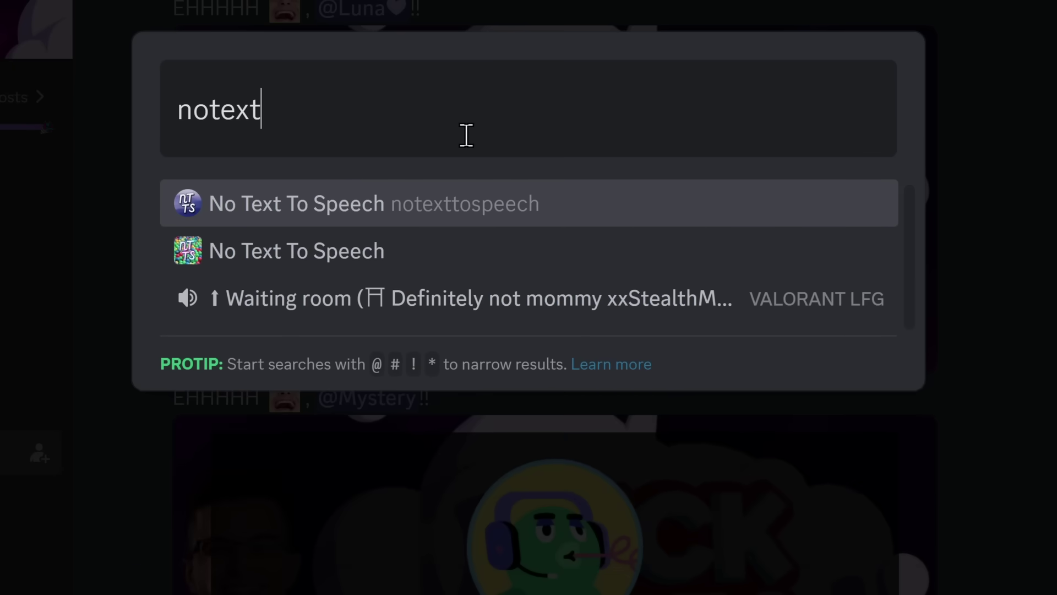
{"action": "key", "text": "Return"}
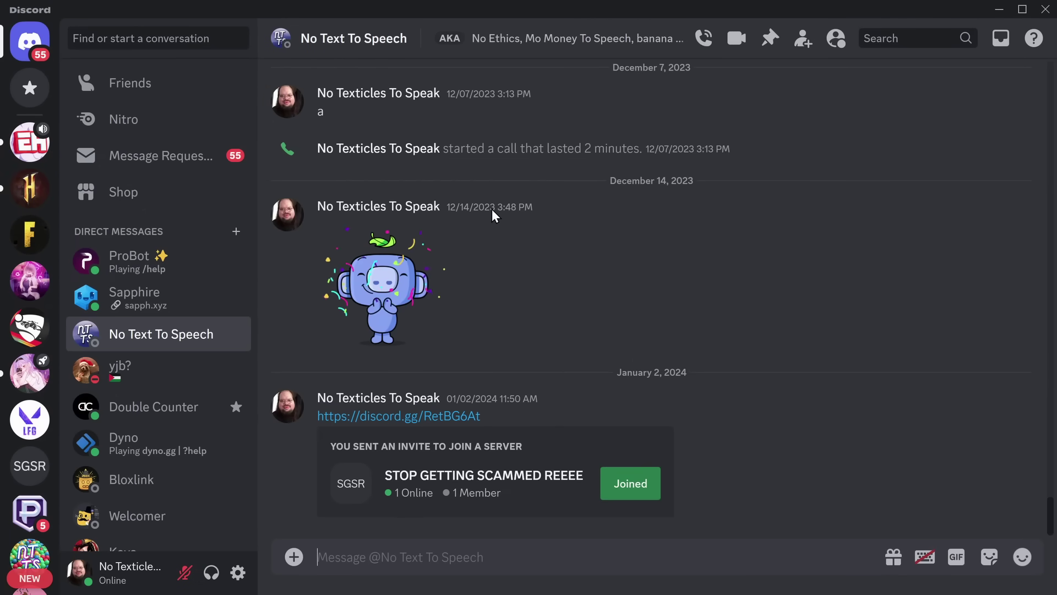
Search the quick switcher for "note", shorten the query to "no", and check what the @ search prefix stands for
{"action": "key", "text": "ctrl+k"}
{"action": "type", "text": "note"}
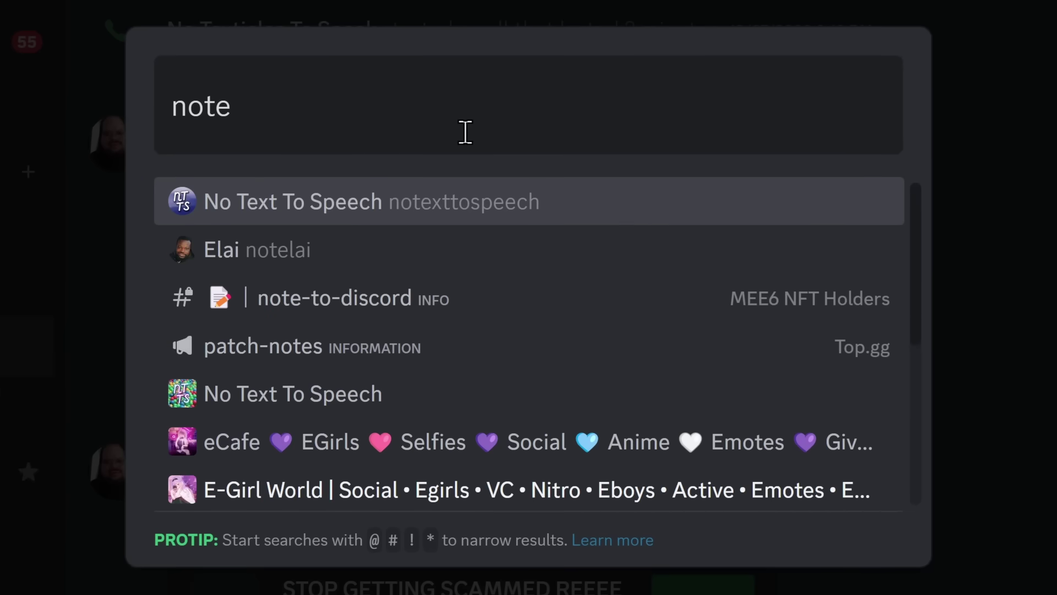
{"action": "key", "text": "BackSpace"}
{"action": "key", "text": "BackSpace"}
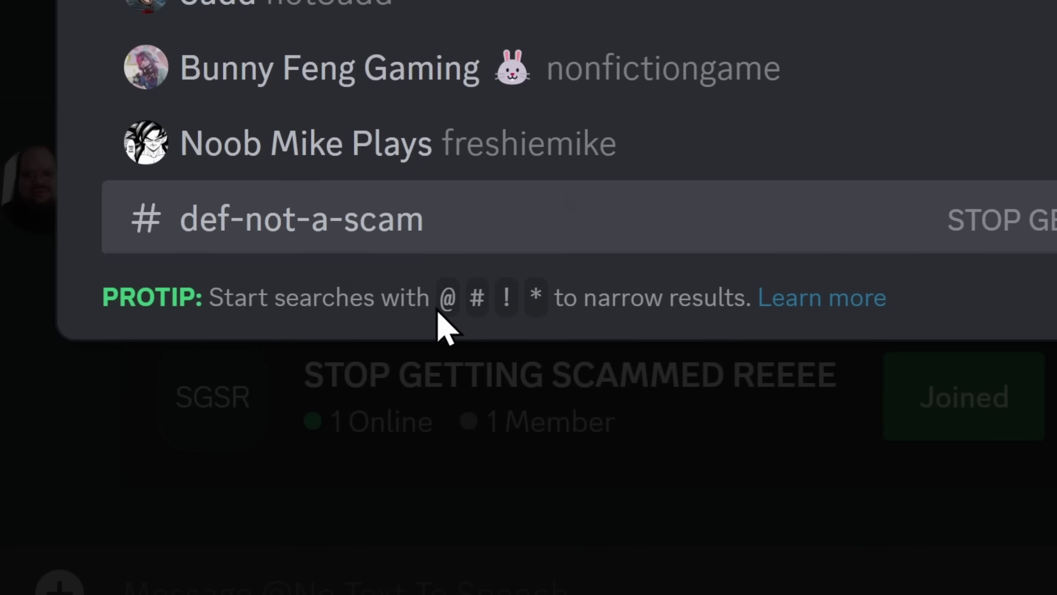
{"action": "mouse_move", "coordinate": [372, 549]}
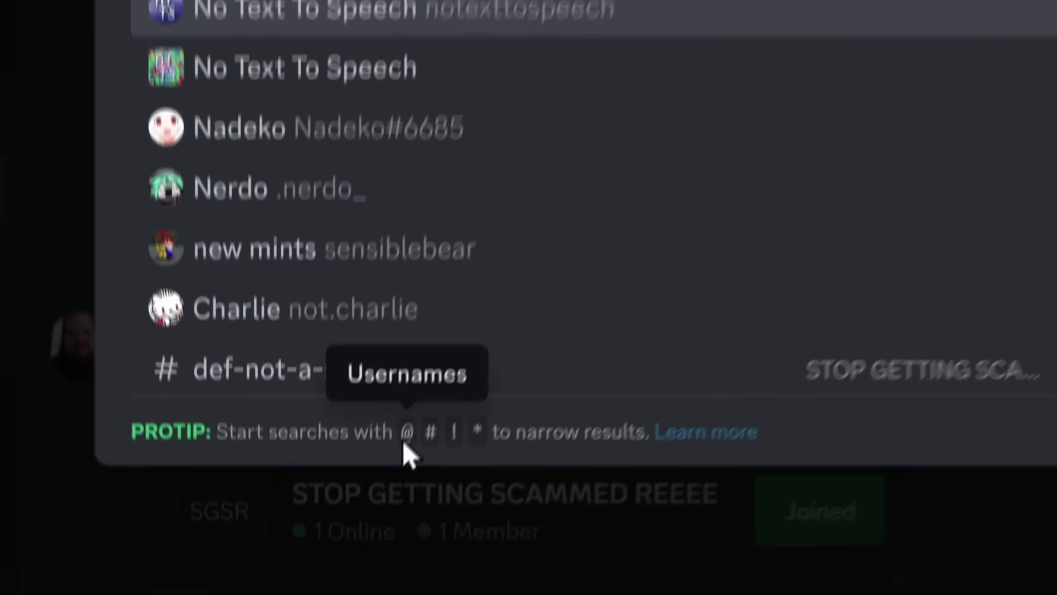
{"action": "key", "text": "BackSpace"}
{"action": "key", "text": "BackSpace"}
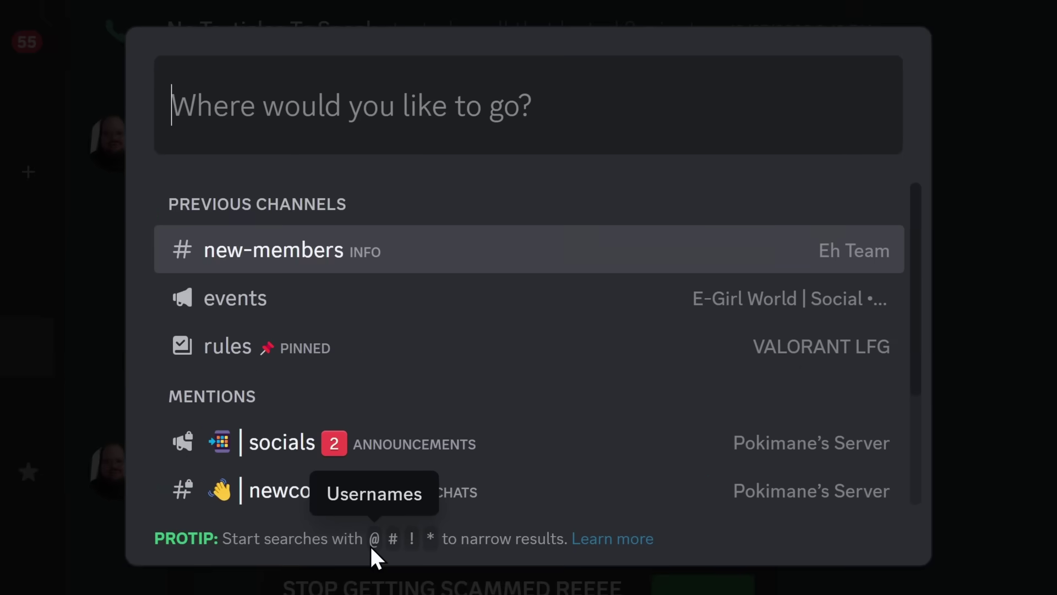
{"action": "type", "text": "@pokimane"}
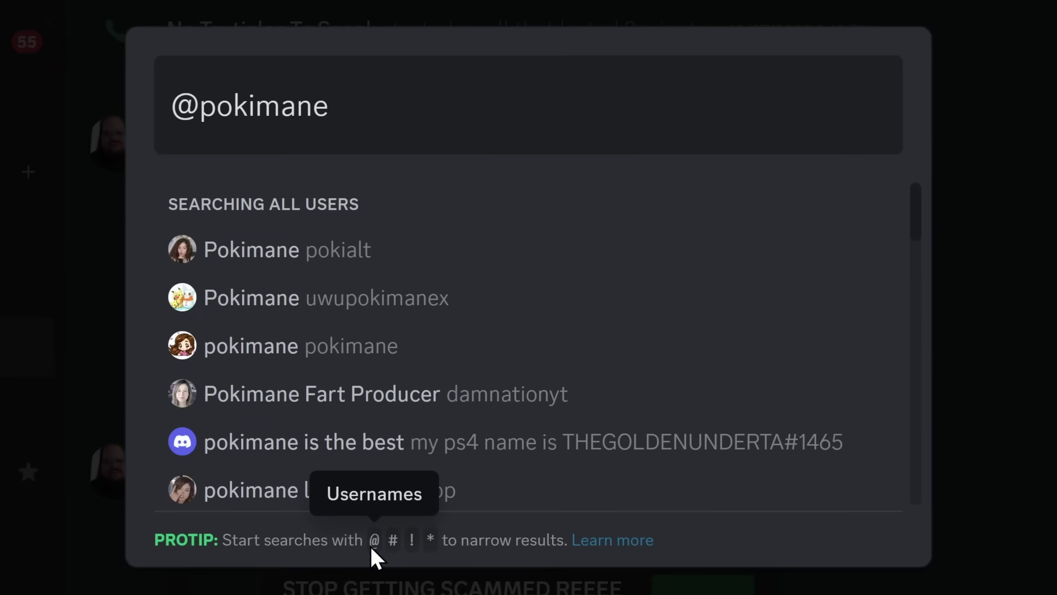
{"action": "left_click", "coordinate": [259, 396]}
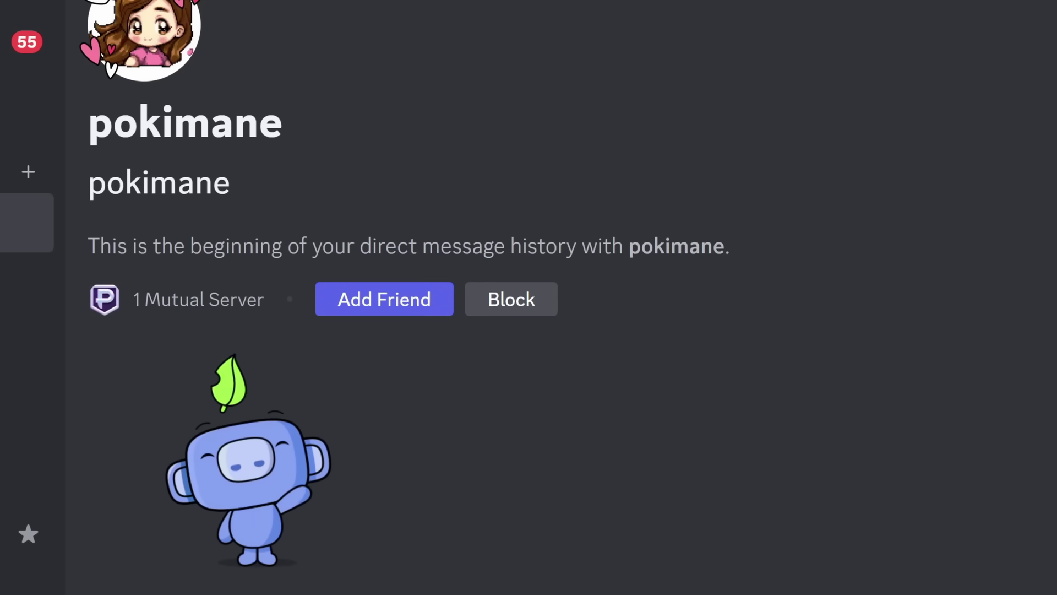
{"action": "left_click", "coordinate": [147, 33]}
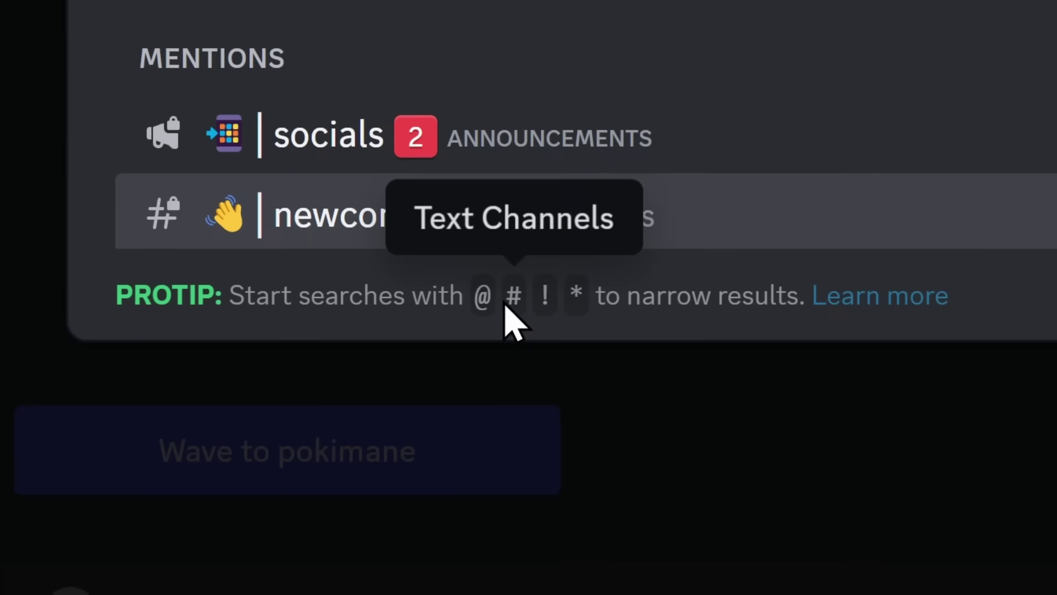
Try the quick switcher's text channel prefix with "egirl" and its voice channel prefix with "kitte"
{"action": "left_click", "coordinate": [511, 304]}
{"action": "type", "text": "egirl"}
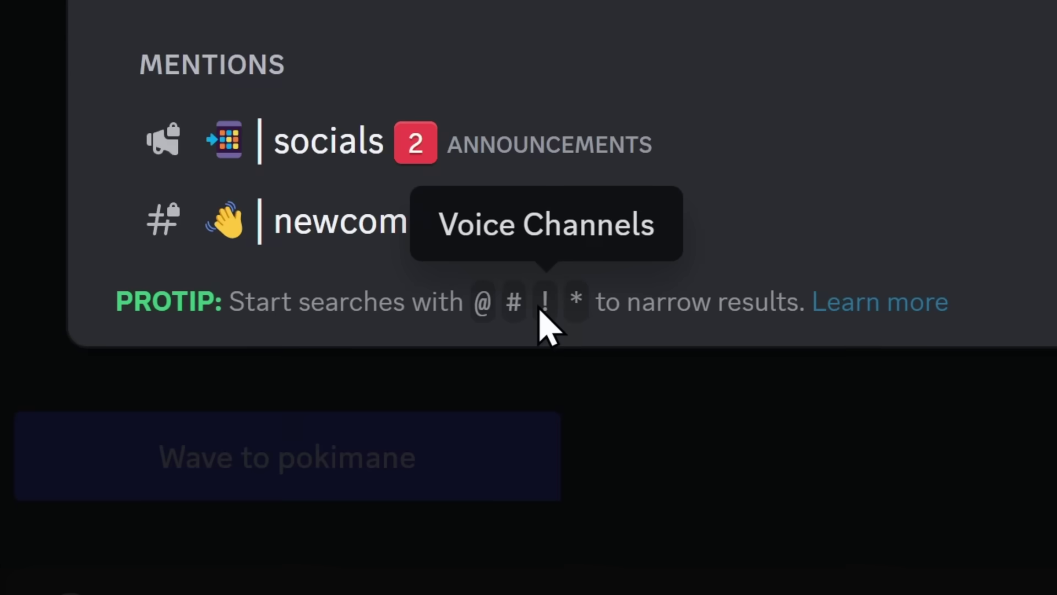
{"action": "left_click", "coordinate": [540, 310]}
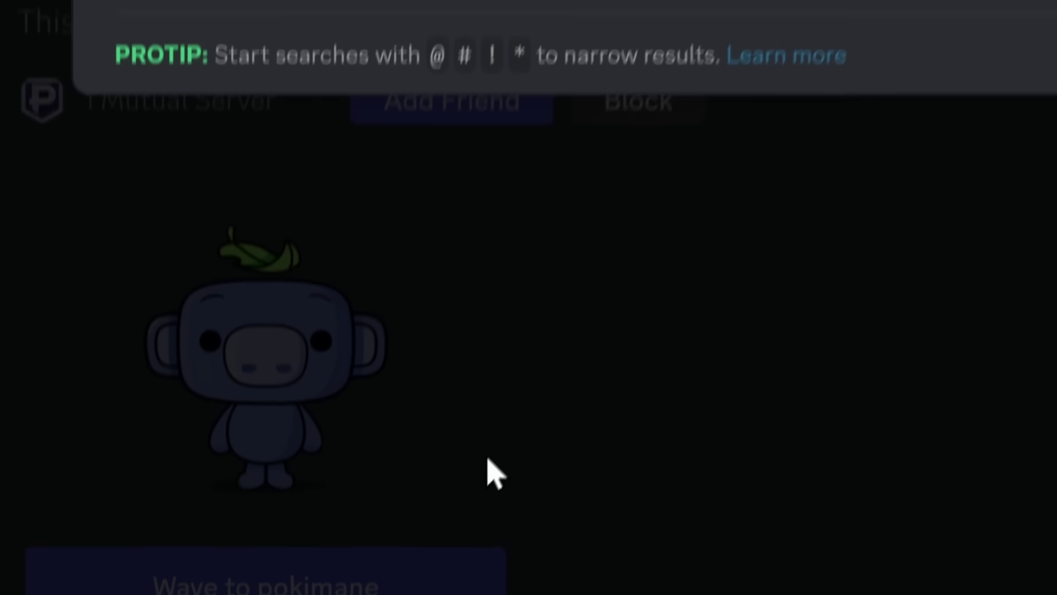
{"action": "type", "text": "kitte"}
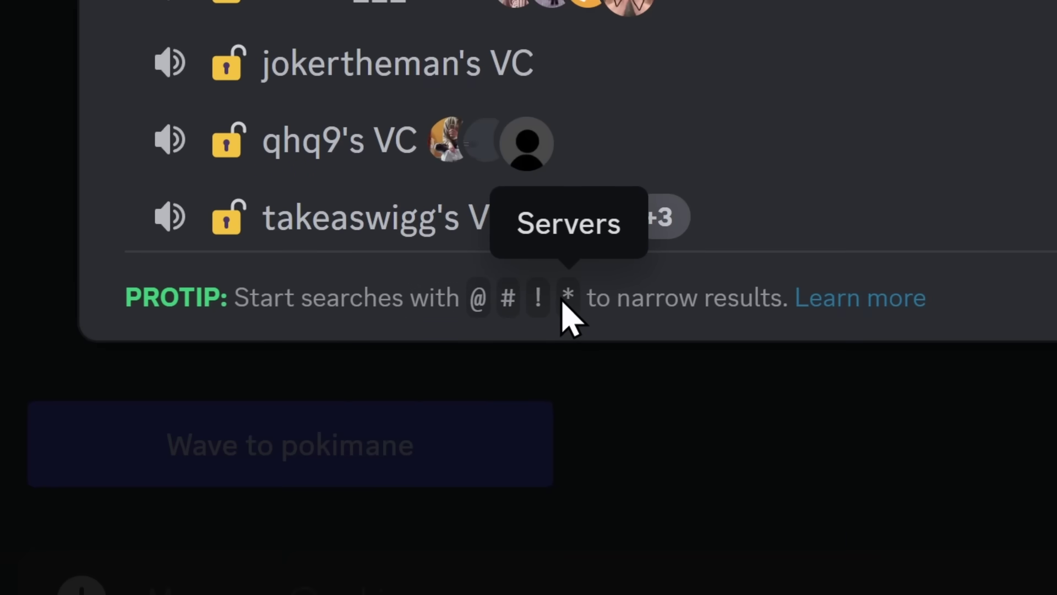
Clear the voice channel query and search only servers in the quick switcher with "*no"
{"action": "key", "text": "BackSpace"}
{"action": "key", "text": "BackSpace"}
{"action": "key", "text": "BackSpace"}
{"action": "type", "text": "*no"}
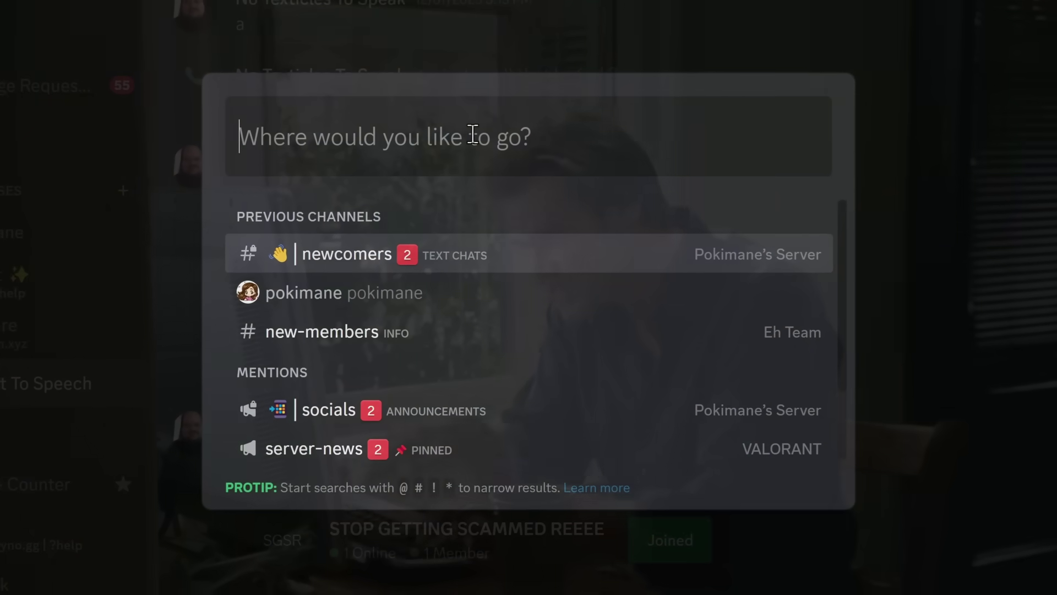
Dismiss the quick switcher and open the server folder named "DONT OPEN, HOT MAN INSIDE"
{"action": "left_click", "coordinate": [68, 154]}
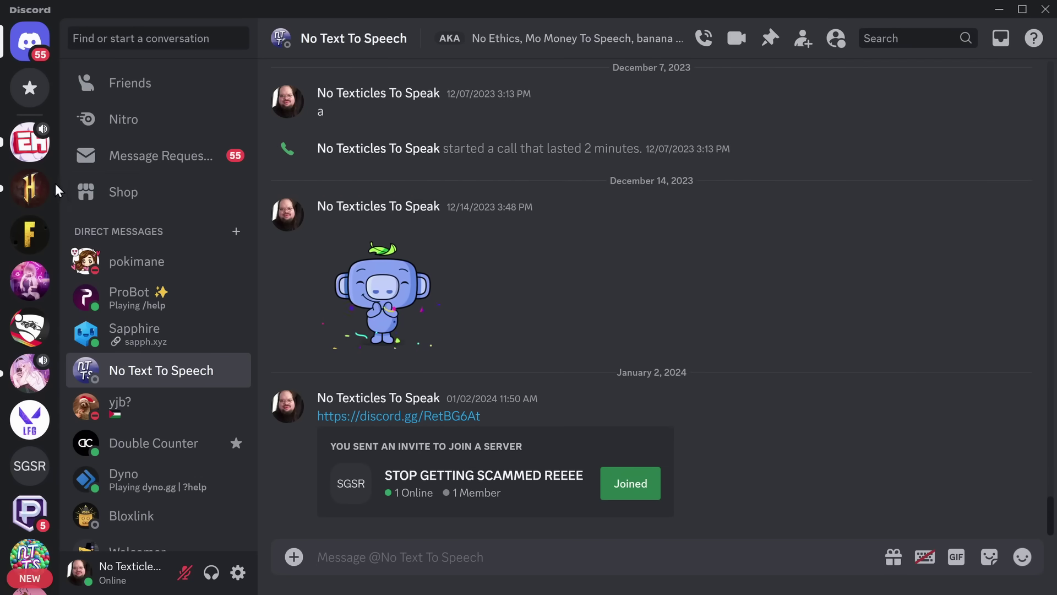
{"action": "scroll", "coordinate": [24, 317], "scroll_direction": "down", "scroll_amount": 6}
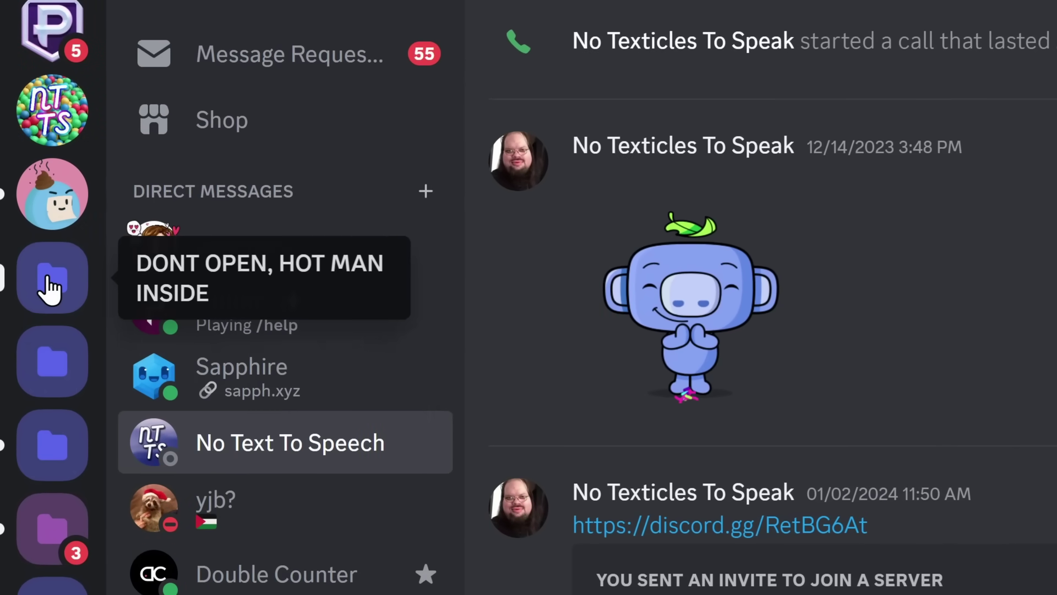
{"action": "left_click", "coordinate": [48, 287]}
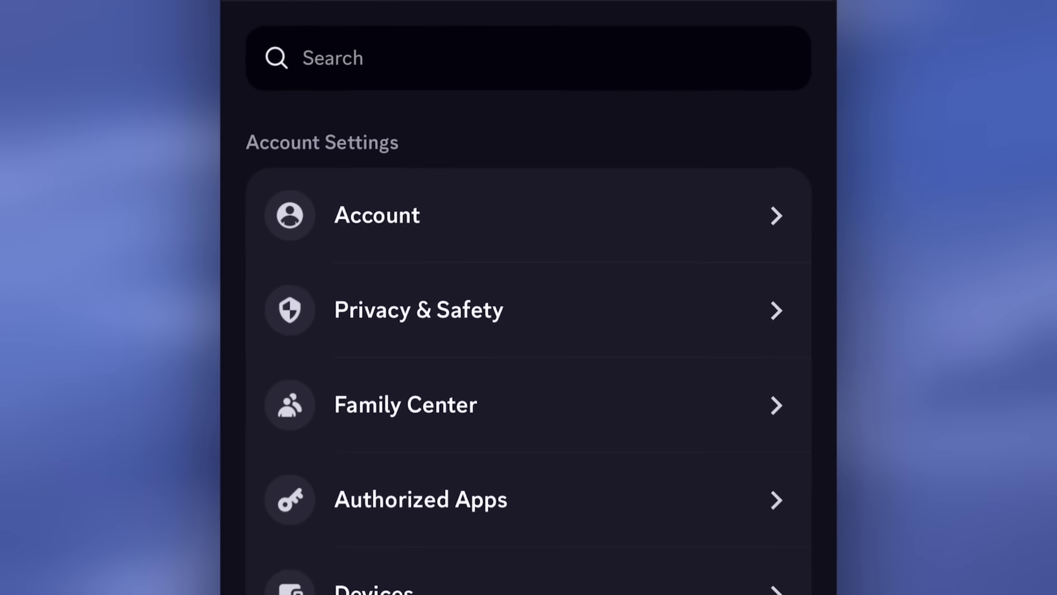
Switch to the Discord mobile app's settings and set the LaunchPad option in the Advanced settings to Pull Tab
{"action": "scroll", "coordinate": [528, 297], "scroll_direction": "down", "scroll_amount": 5}
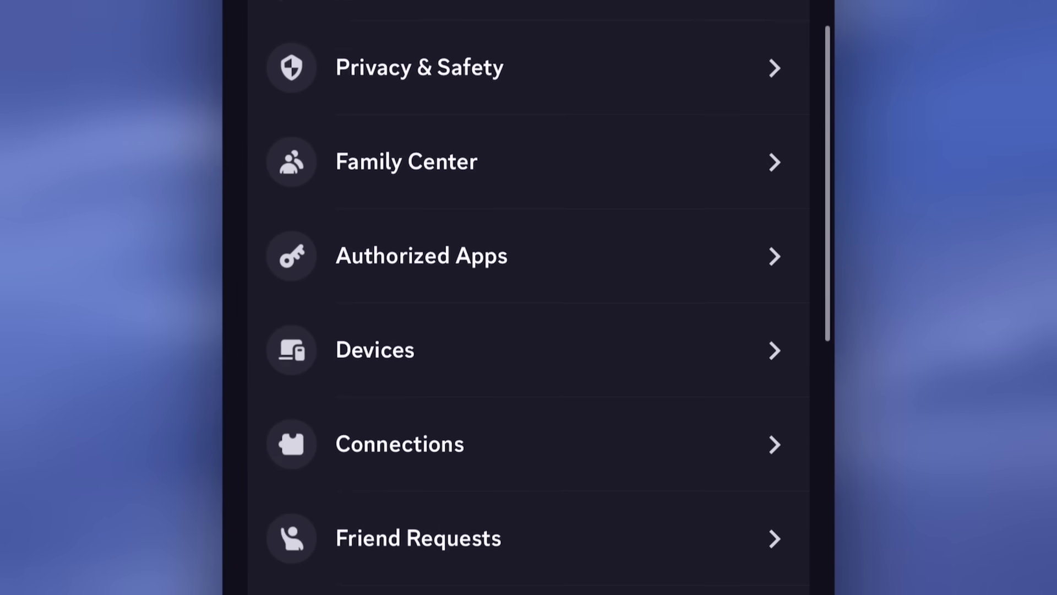
{"action": "scroll", "coordinate": [528, 298], "scroll_direction": "down", "scroll_amount": 15}
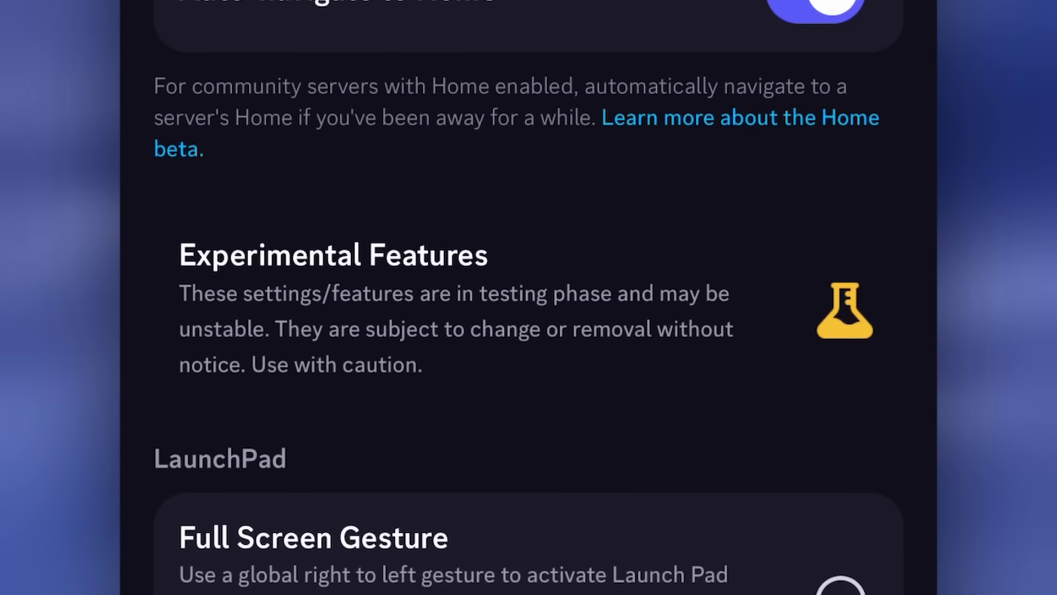
{"action": "scroll", "coordinate": [529, 297], "scroll_direction": "down", "scroll_amount": 2}
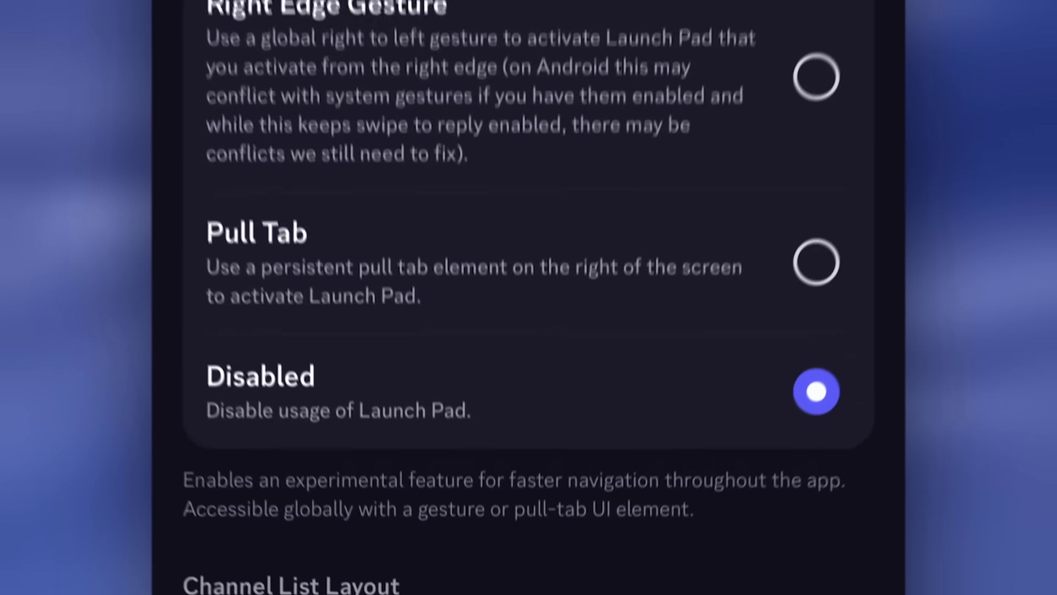
{"action": "scroll", "coordinate": [528, 297], "scroll_direction": "up", "scroll_amount": 3}
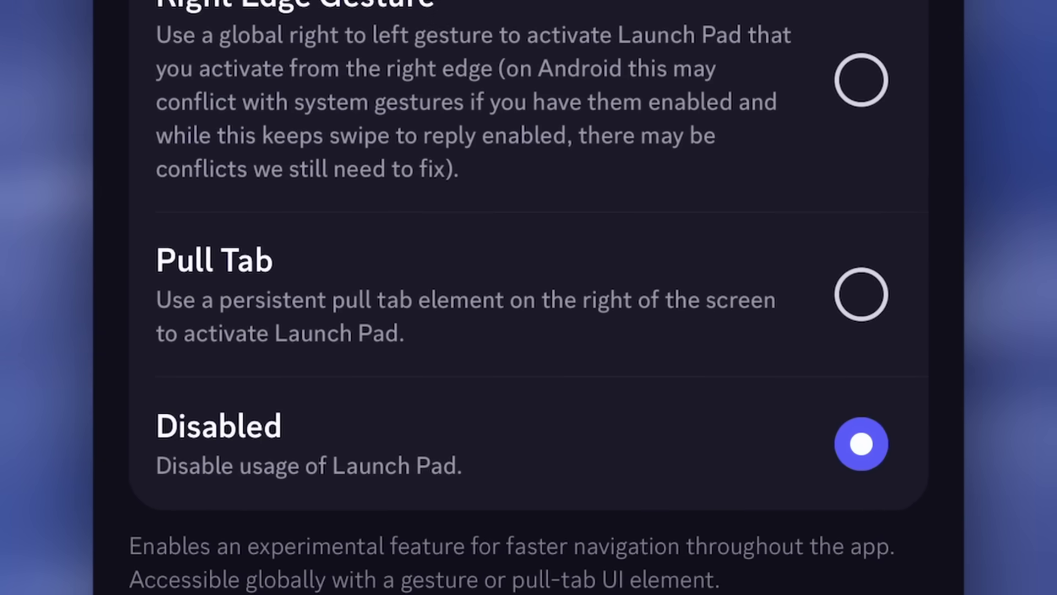
{"action": "left_click", "coordinate": [861, 295]}
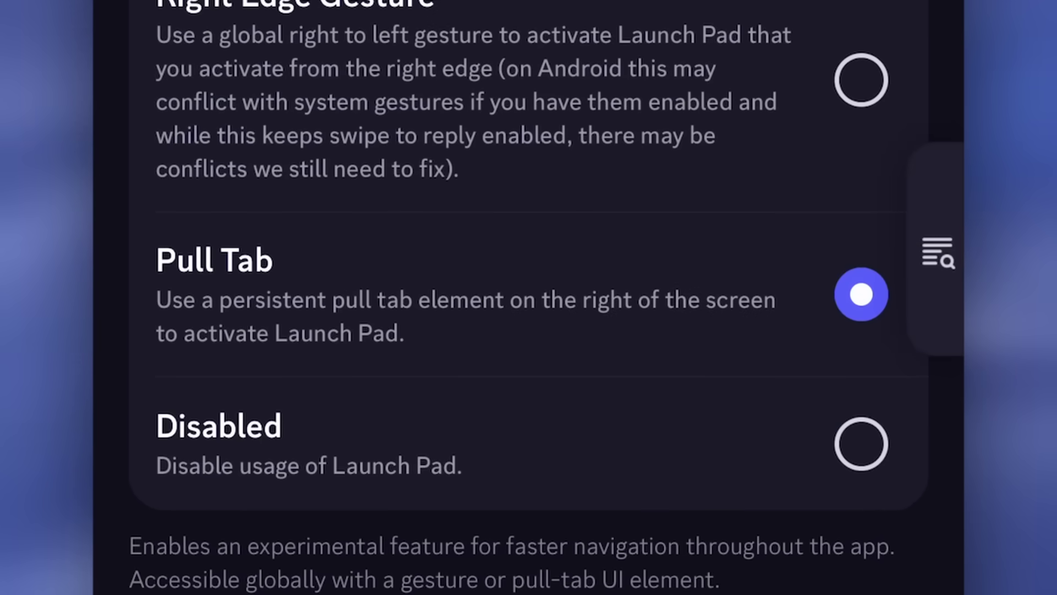
Open Launch Pad from its pull tab to view the recent channels, then close it
{"action": "scroll", "coordinate": [529, 297], "scroll_direction": "up", "scroll_amount": 5}
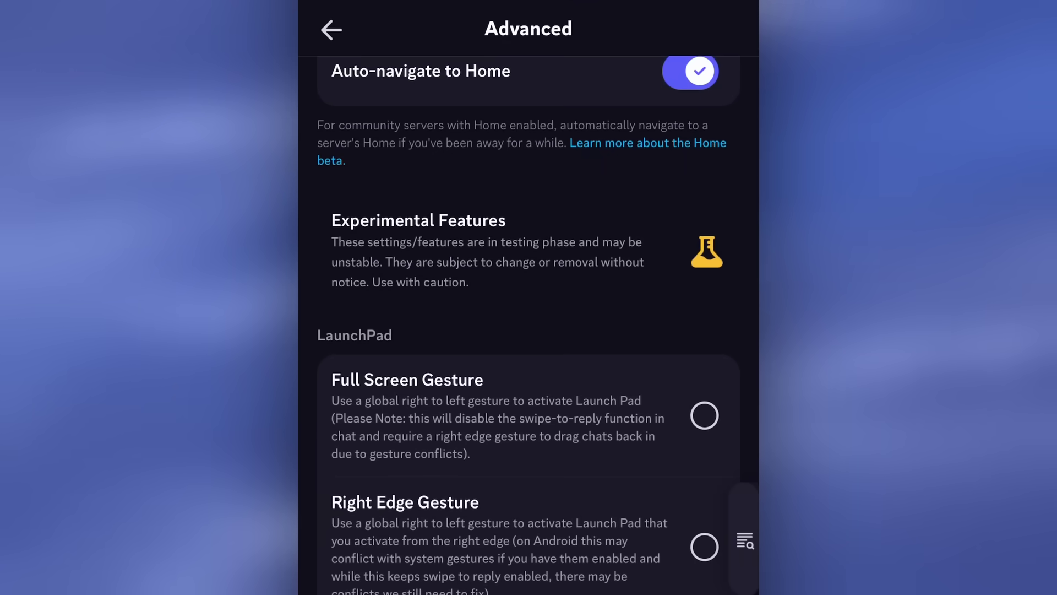
{"action": "left_click", "coordinate": [745, 540]}
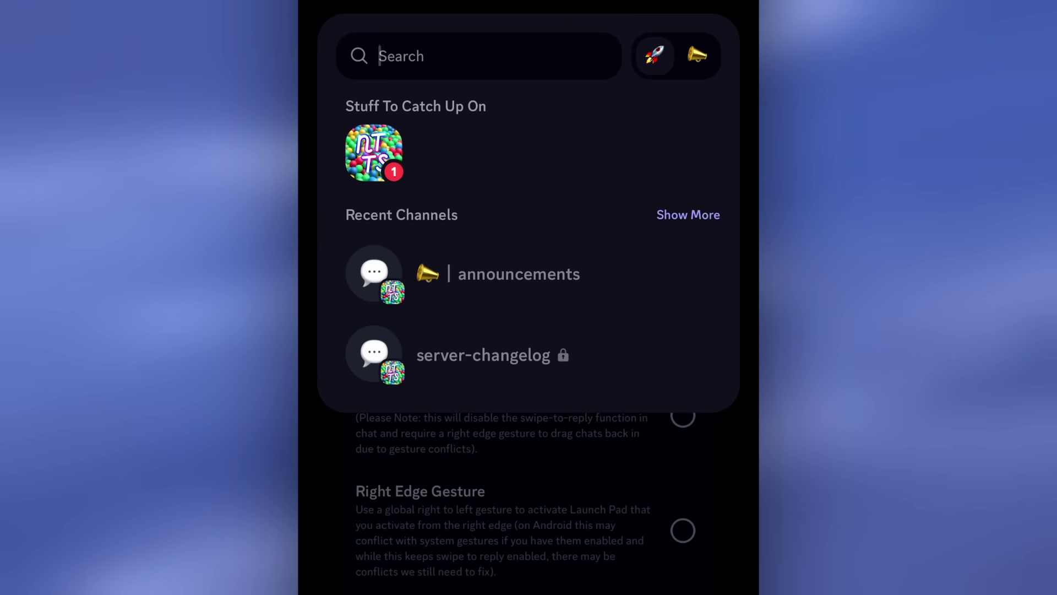
{"action": "key", "text": "Escape"}
Set LaunchPad to Right Edge Gesture, try opening Launch Pad with a swipe from the right edge, and close it
{"action": "left_click", "coordinate": [683, 530]}
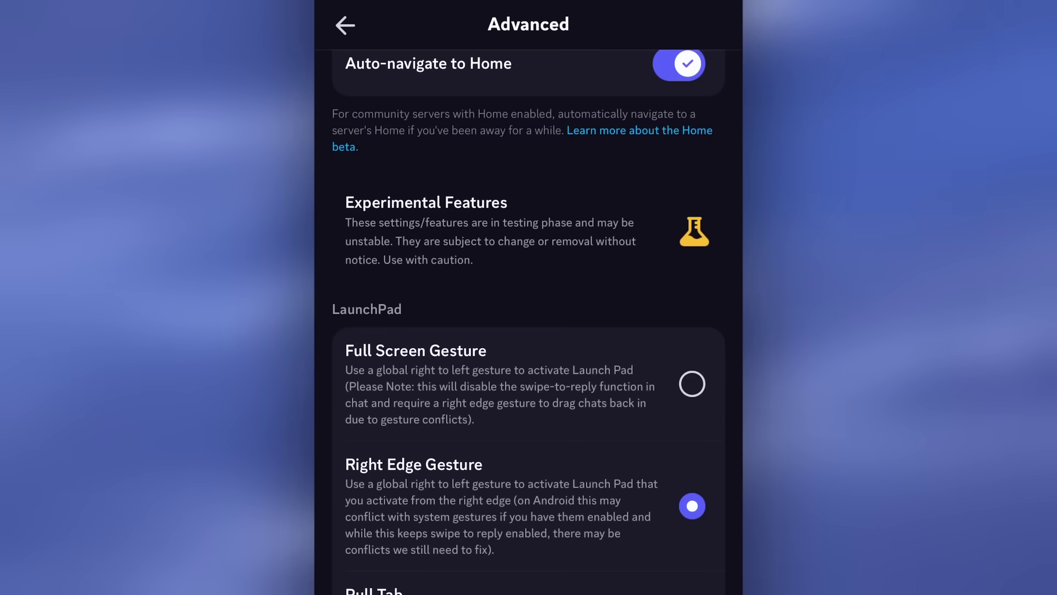
{"action": "left_click_drag", "start_coordinate": [903, 286], "coordinate": [771, 286]}
{"action": "key", "text": "Escape"}
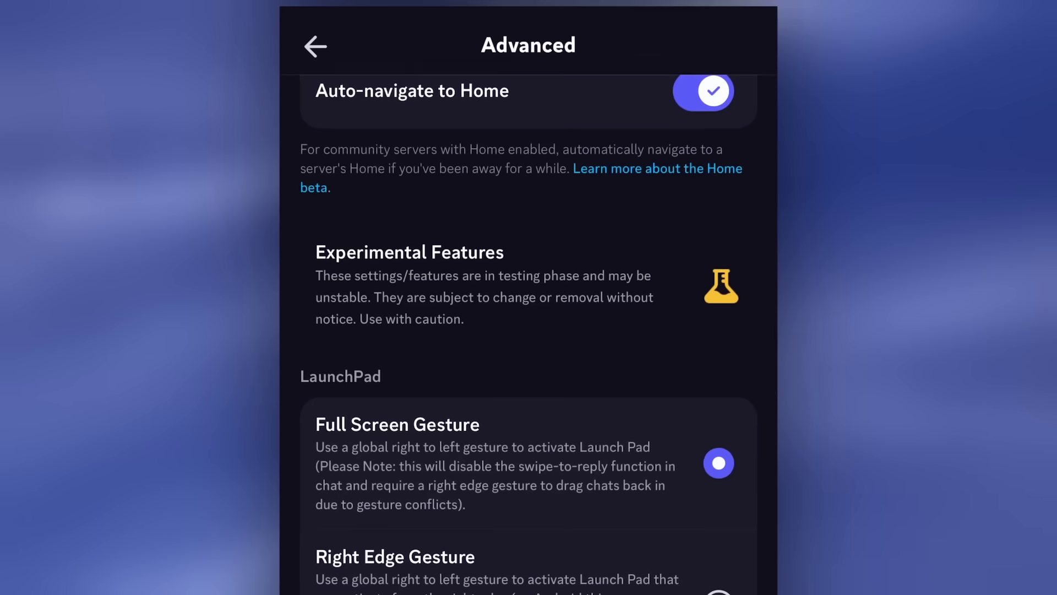
Open Launch Pad with the full screen swipe gesture, and search the desktop quick switcher for "no"
{"action": "left_click_drag", "start_coordinate": [912, 74], "coordinate": [658, 74]}
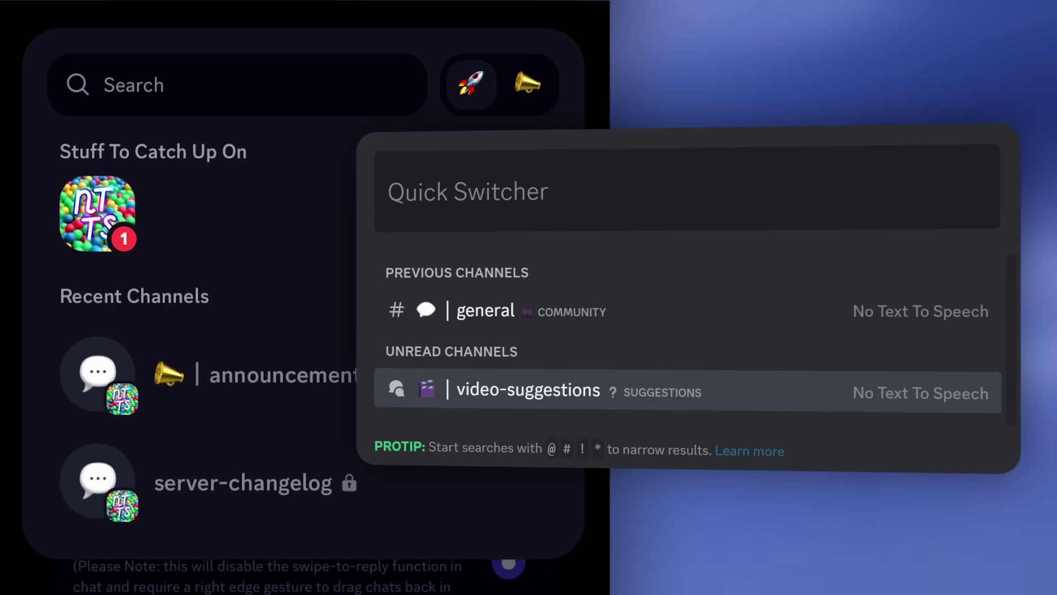
{"action": "type", "text": "no"}
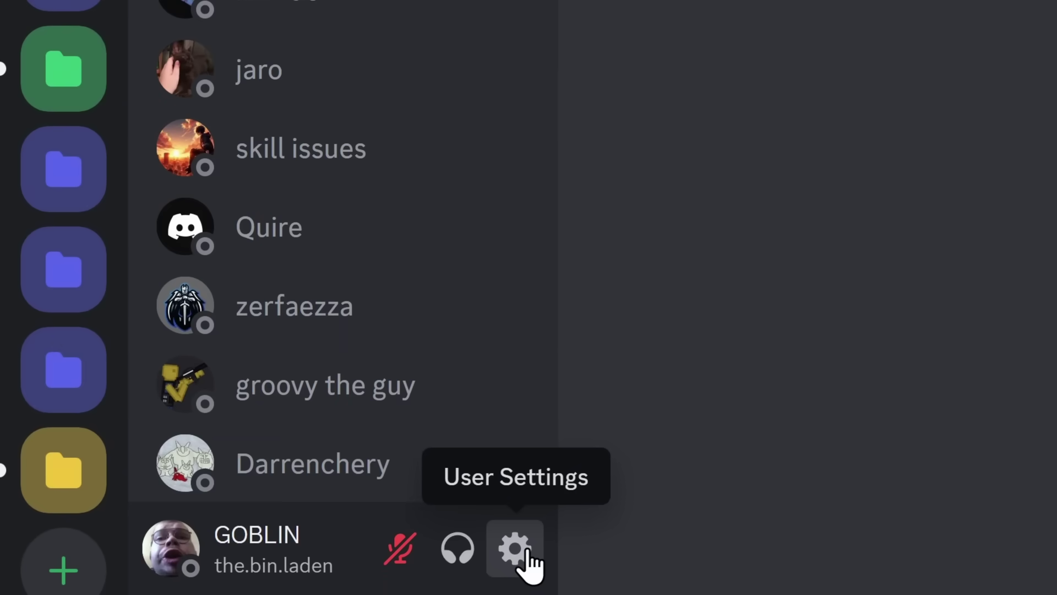
Go directly to the Privacy & Safety settings and turn off "Use data to customize my Discord experience", confirming the choice
{"action": "right_click", "coordinate": [527, 550]}
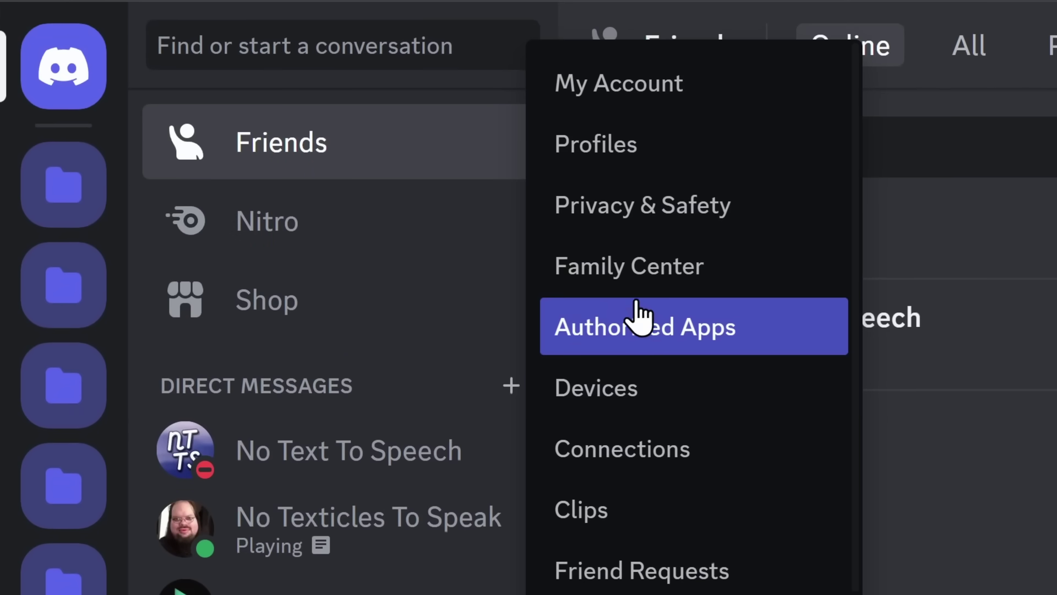
{"action": "left_click", "coordinate": [633, 225]}
{"action": "scroll", "coordinate": [499, 440], "scroll_direction": "down", "scroll_amount": 8}
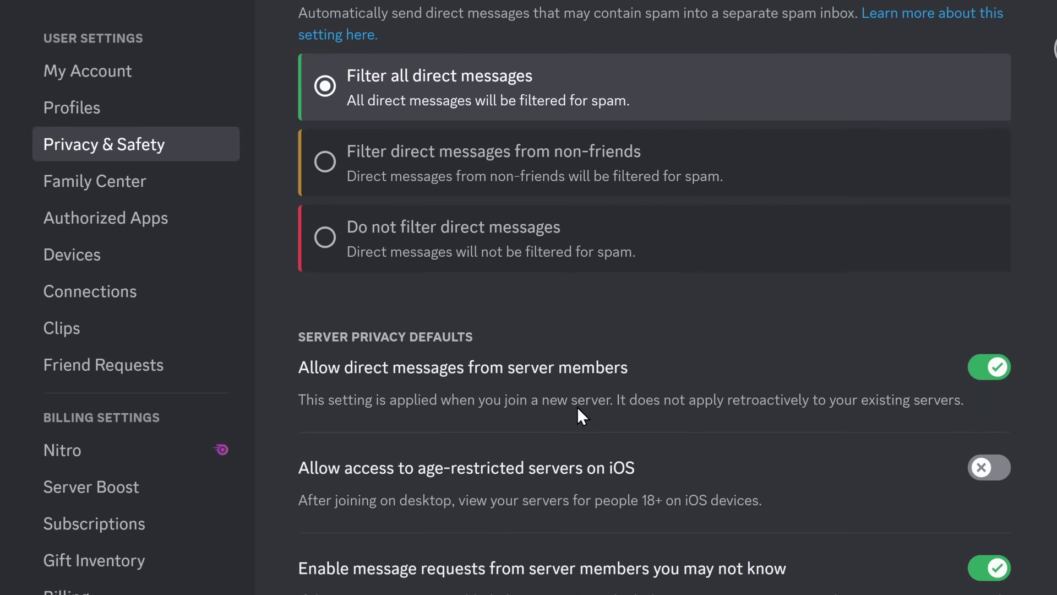
{"action": "scroll", "coordinate": [578, 408], "scroll_direction": "down", "scroll_amount": 10}
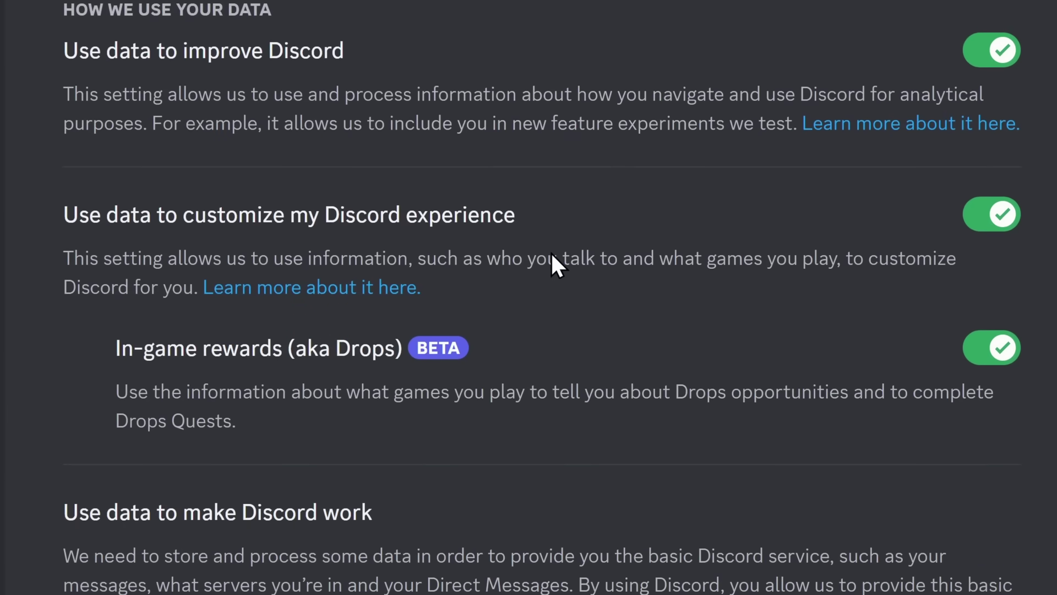
{"action": "left_click", "coordinate": [1004, 231]}
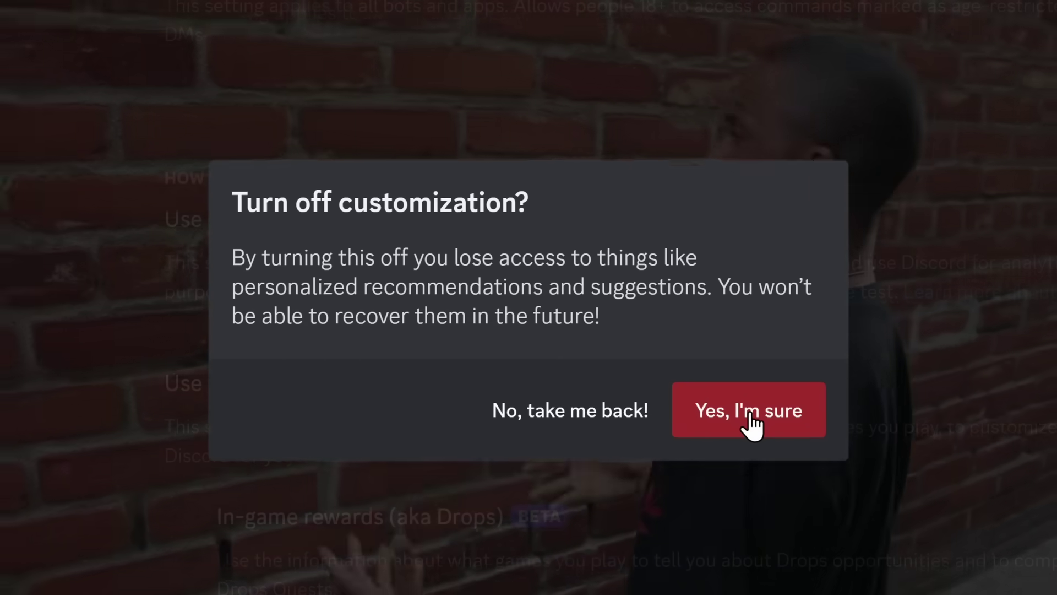
{"action": "left_click", "coordinate": [752, 422]}
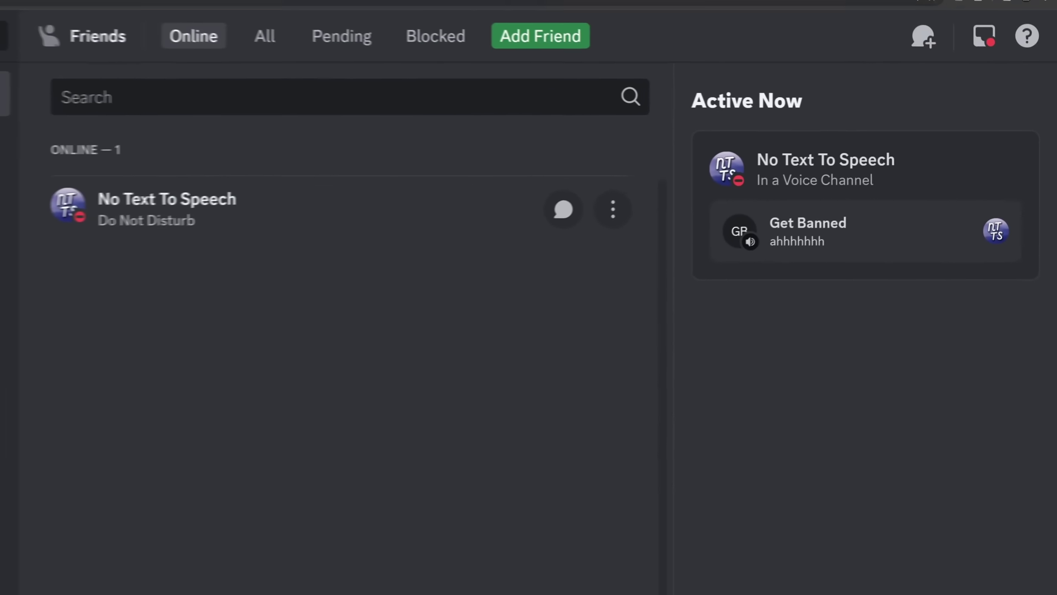
{"action": "key", "text": "F5"}
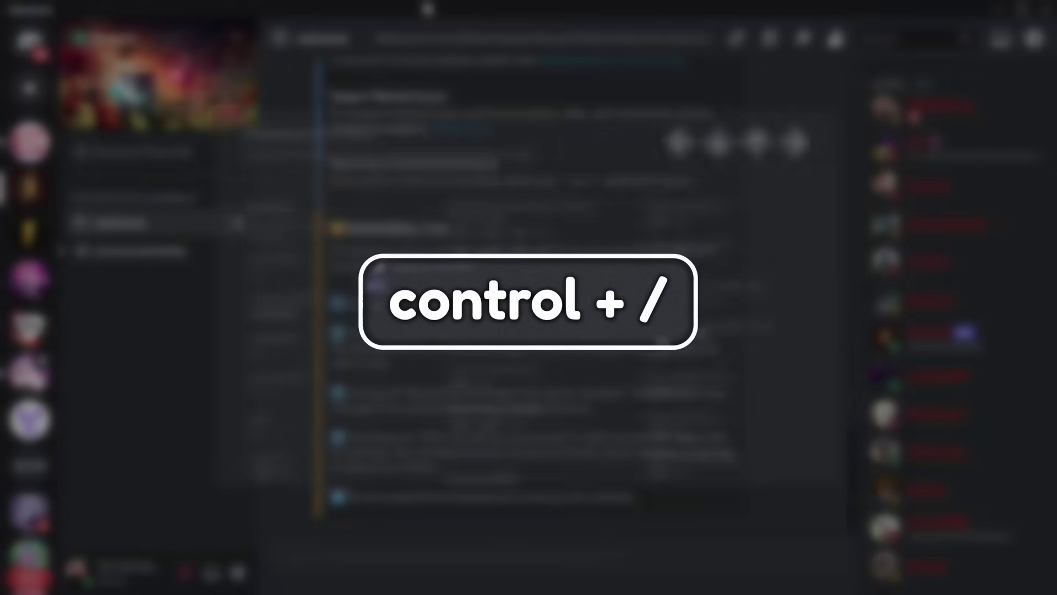
Display the Keyboard Combos list, review its message, navigation, voice, chat and miscellaneous shortcuts, and dismiss it
{"action": "key", "text": "ctrl+slash"}
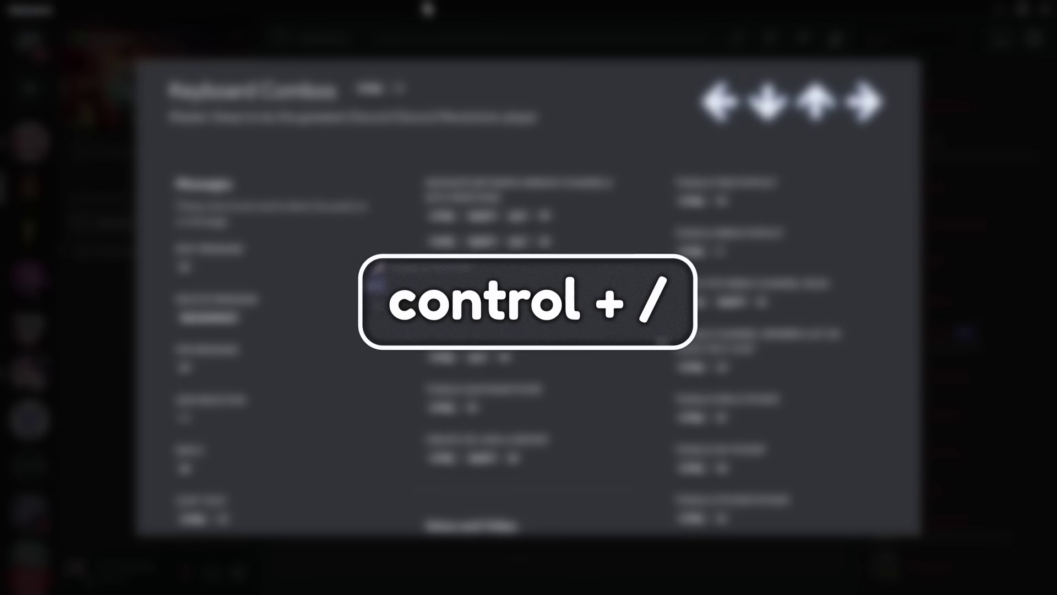
{"action": "scroll", "coordinate": [556, 298], "scroll_direction": "down", "scroll_amount": 3}
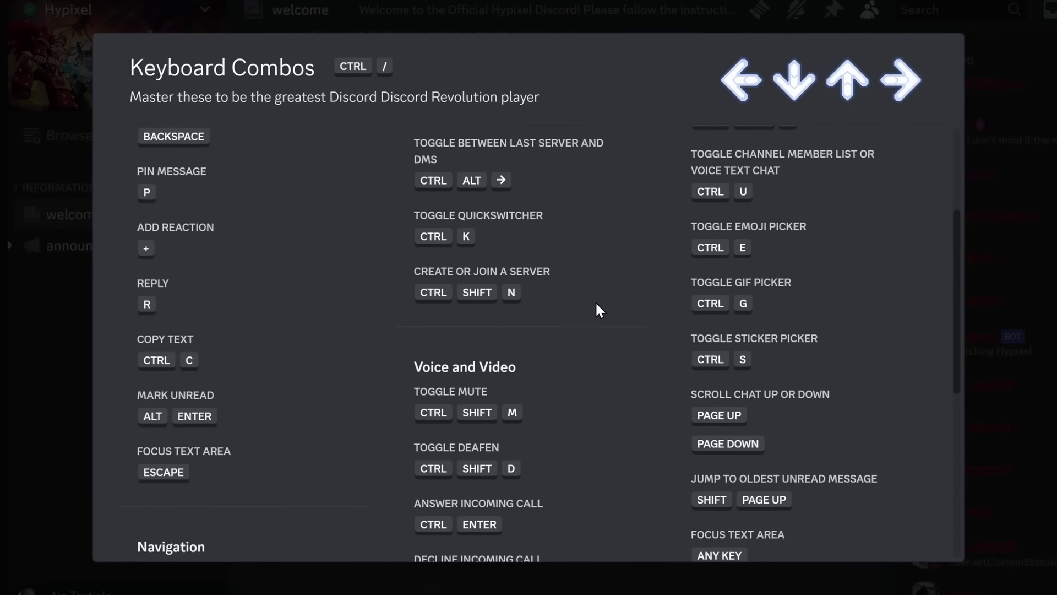
{"action": "scroll", "coordinate": [596, 303], "scroll_direction": "down", "scroll_amount": 1}
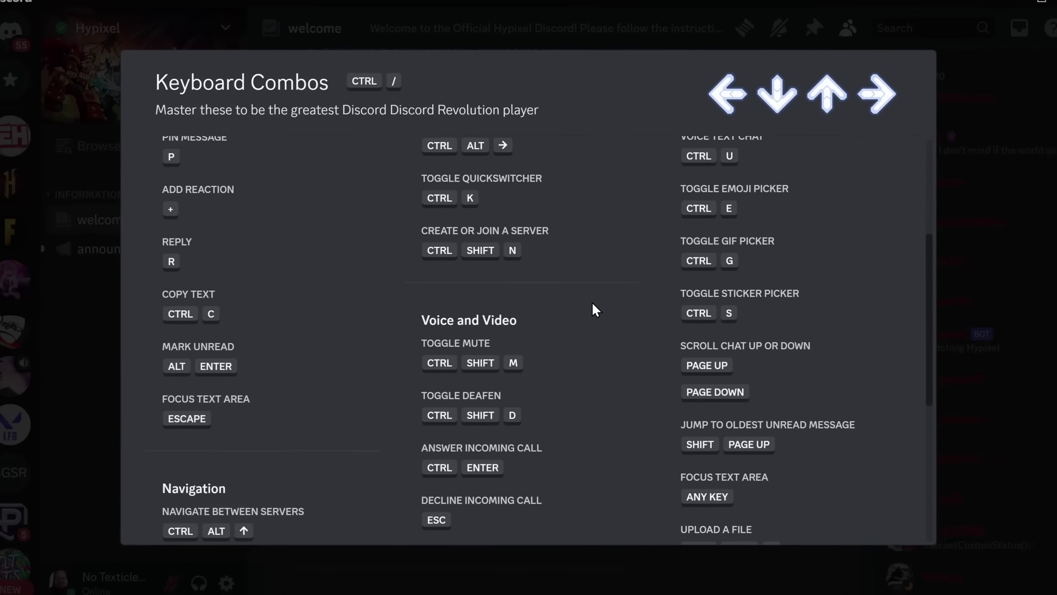
{"action": "scroll", "coordinate": [591, 302], "scroll_direction": "down", "scroll_amount": 2}
{"action": "scroll", "coordinate": [590, 303], "scroll_direction": "down", "scroll_amount": 3}
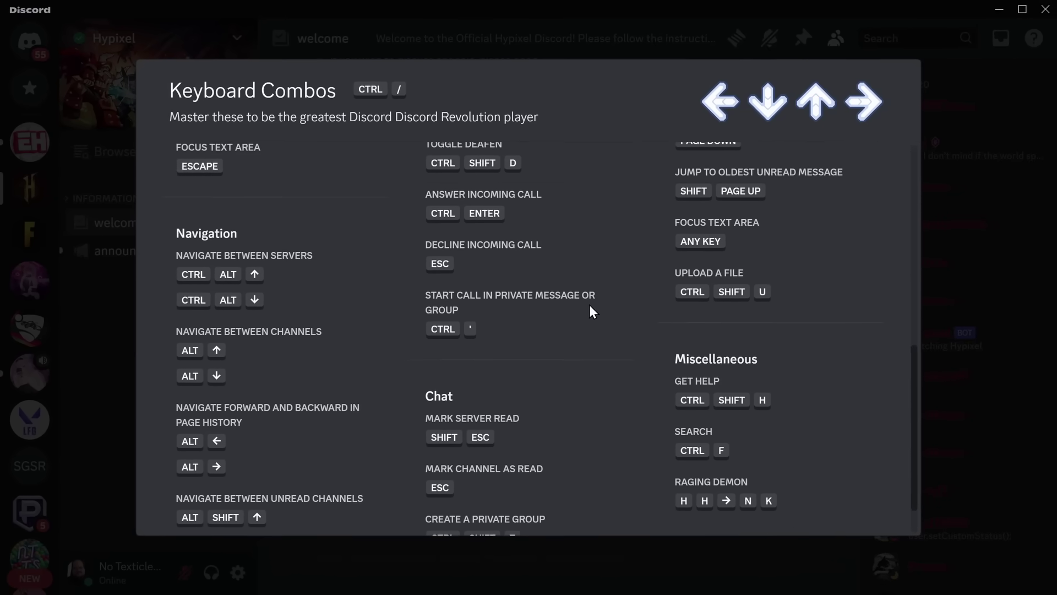
{"action": "scroll", "coordinate": [589, 305], "scroll_direction": "down", "scroll_amount": 1}
{"action": "left_click", "coordinate": [460, 554]}
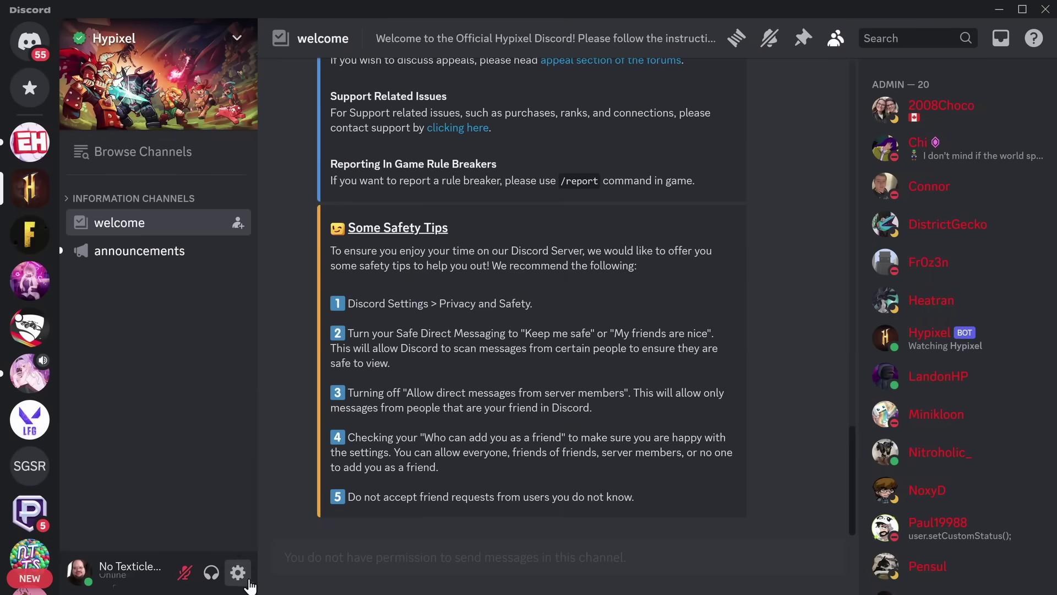
In the Keybinds settings, add a Toggle Mute keybind on MOUSE4 and a Toggle Deafen keybind on MOUSE3
{"action": "left_click", "coordinate": [238, 574]}
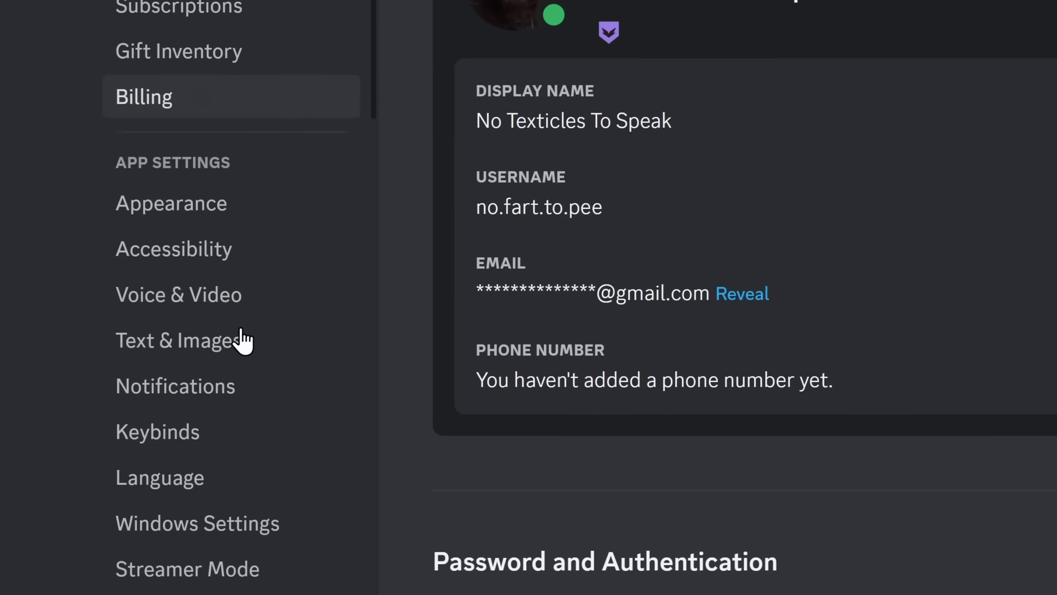
{"action": "scroll", "coordinate": [220, 356], "scroll_direction": "down", "scroll_amount": 1}
{"action": "left_click", "coordinate": [177, 397]}
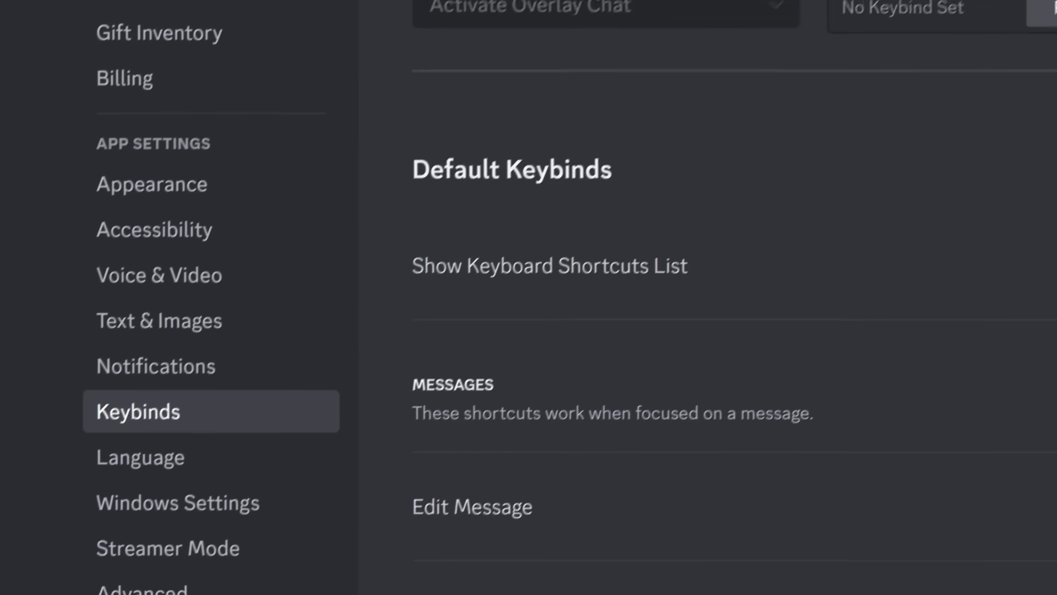
{"action": "left_click", "coordinate": [829, 205]}
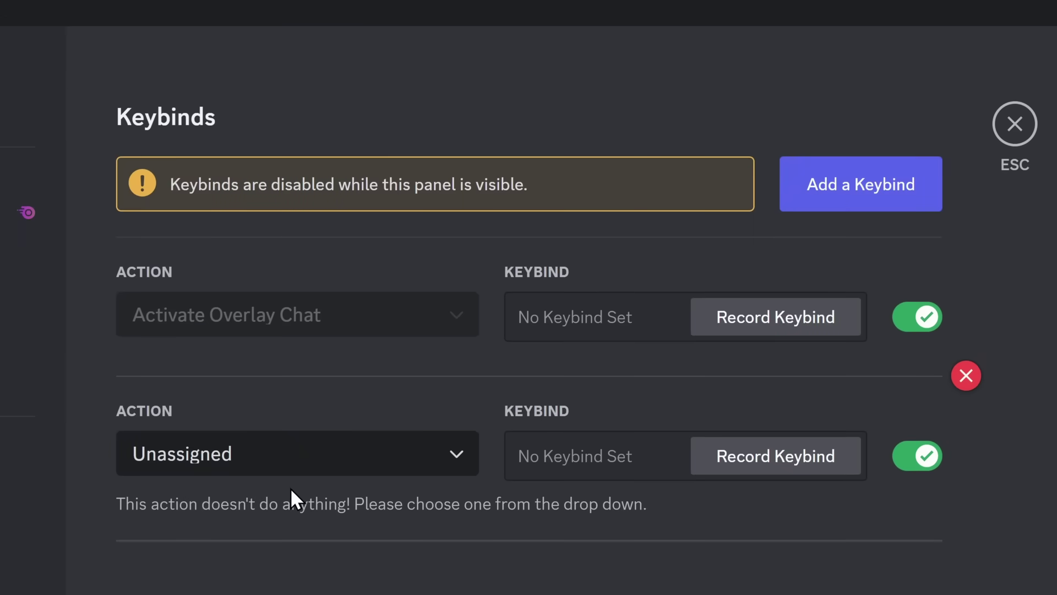
{"action": "left_click", "coordinate": [290, 460]}
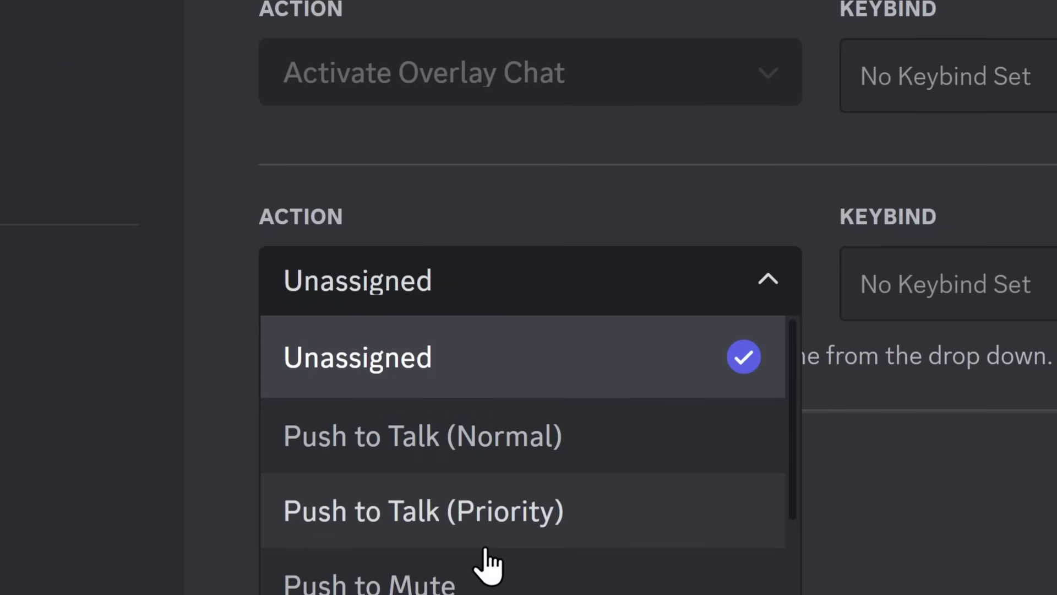
{"action": "scroll", "coordinate": [479, 181], "scroll_direction": "down", "scroll_amount": 1}
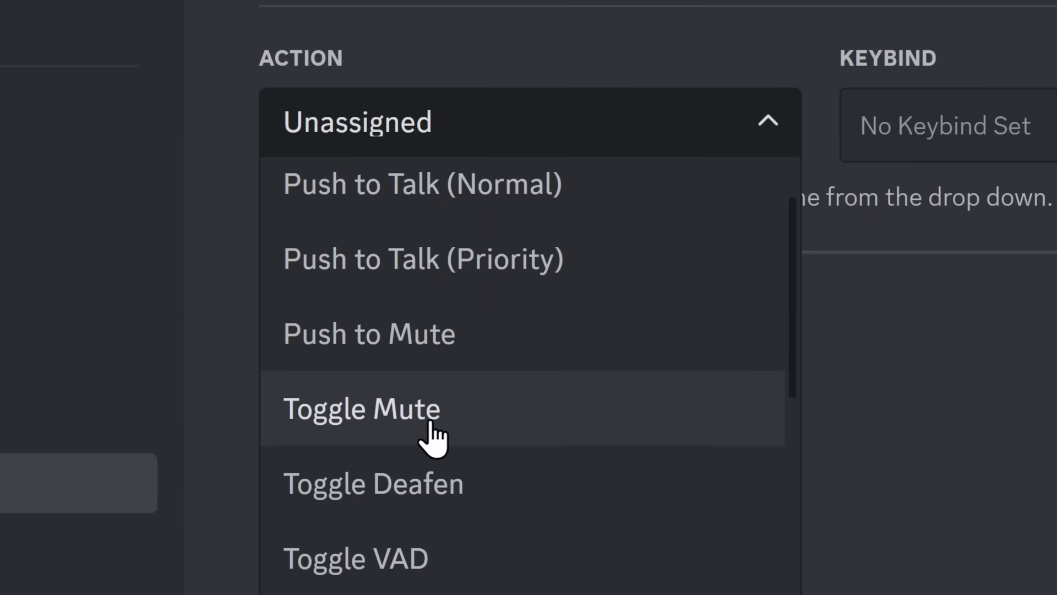
{"action": "left_click", "coordinate": [433, 438]}
{"action": "middle_click", "coordinate": [649, 437]}
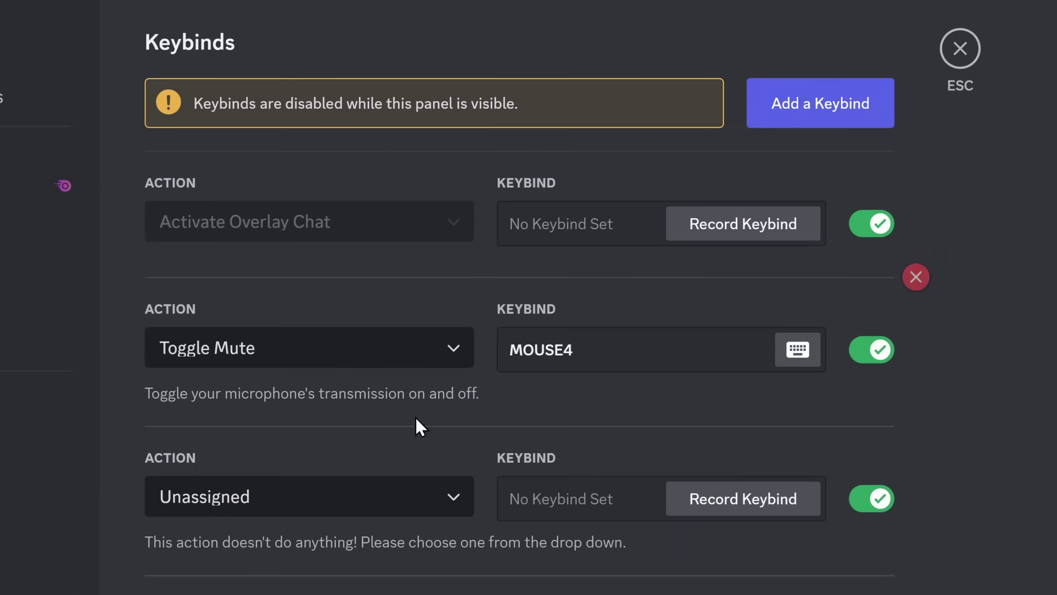
{"action": "left_click", "coordinate": [491, 406]}
{"action": "left_click", "coordinate": [288, 407]}
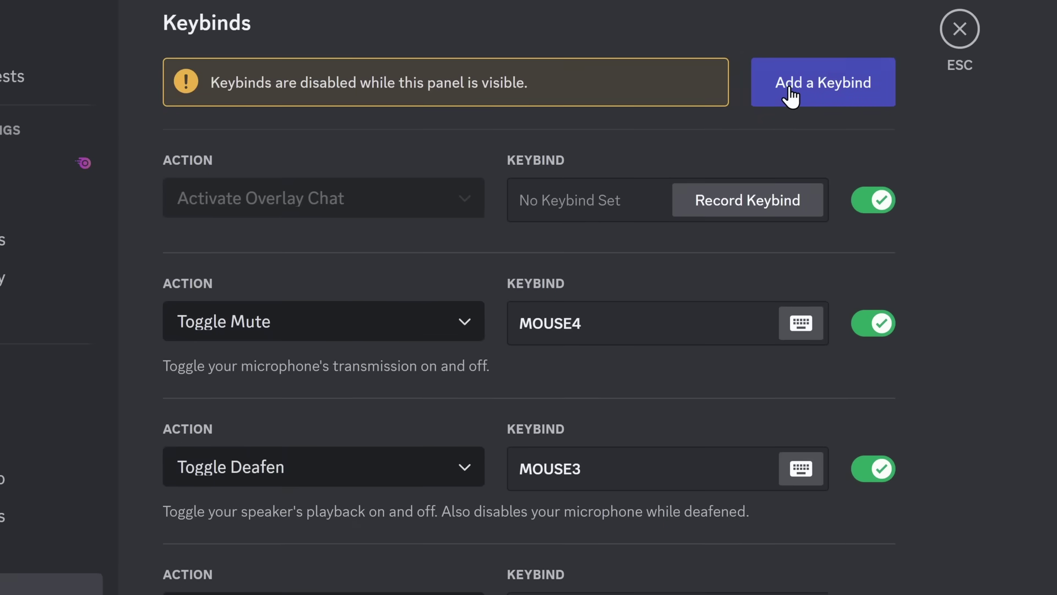
Add a Toggle Screen Share keybind recorded as backslash and try it while in the game
{"action": "left_click", "coordinate": [791, 97]}
{"action": "scroll", "coordinate": [264, 479], "scroll_direction": "down", "scroll_amount": 3}
{"action": "left_click", "coordinate": [265, 448]}
{"action": "left_click", "coordinate": [280, 304]}
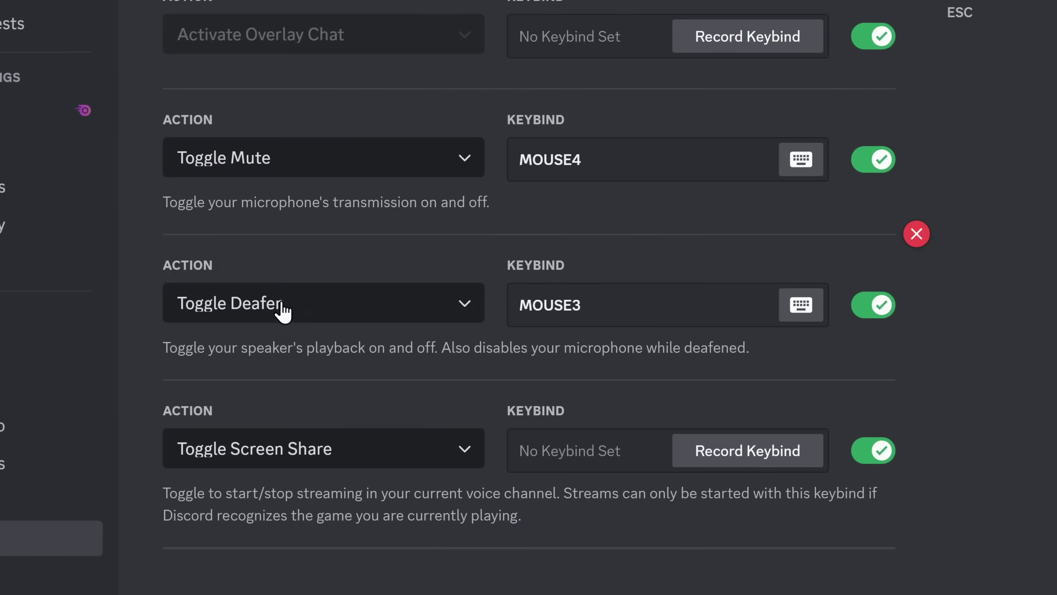
{"action": "left_click", "coordinate": [544, 467]}
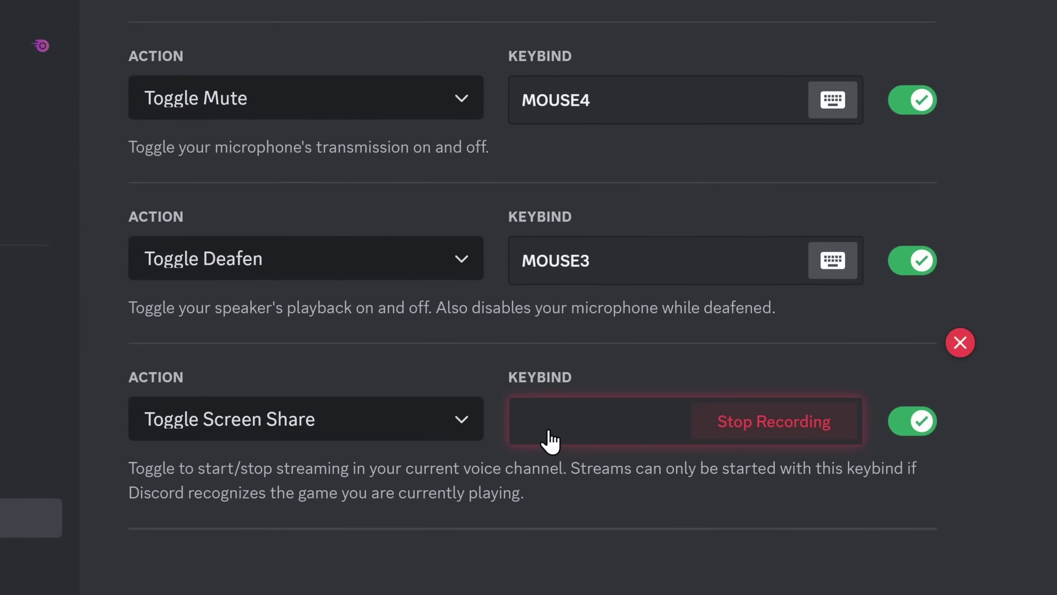
{"action": "key", "text": "backslash"}
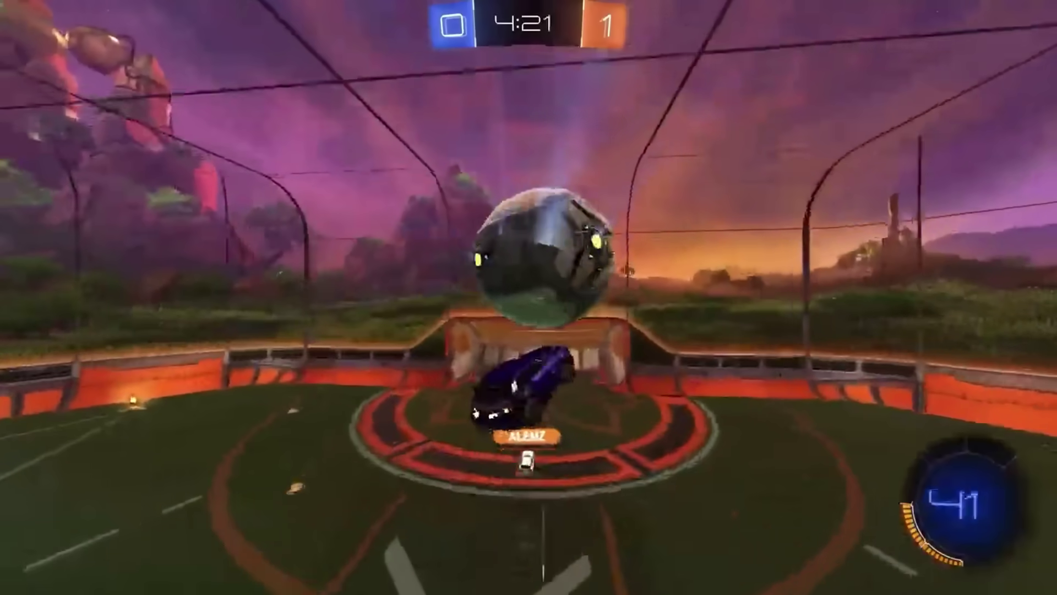
{"action": "key", "text": "backslash"}
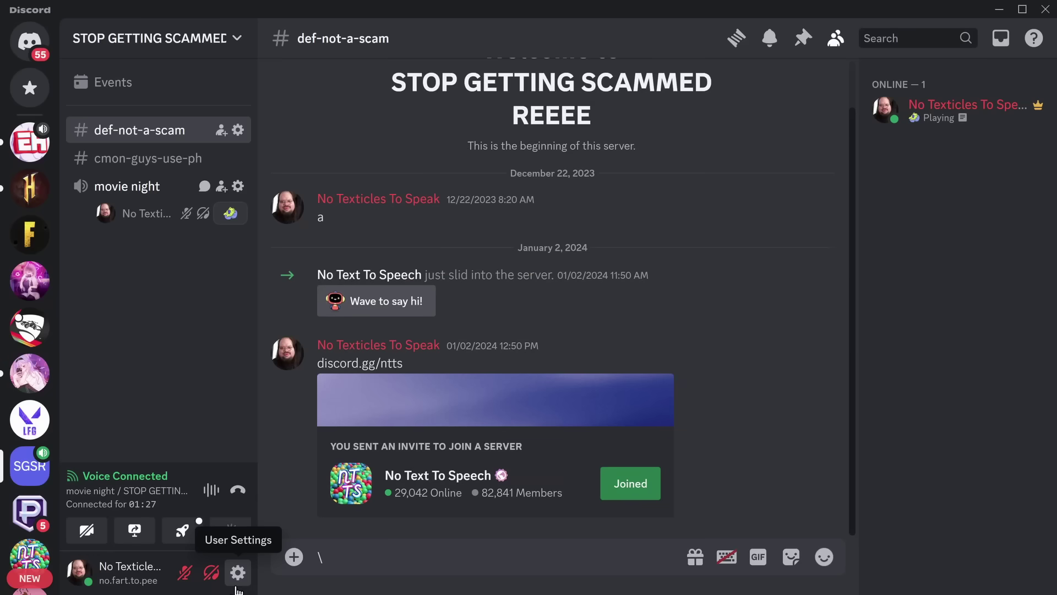
In the Registered Games settings, remove League of Legends, Valheim, Minecraft and Minecraft Launcher from the added games
{"action": "left_click", "coordinate": [236, 570]}
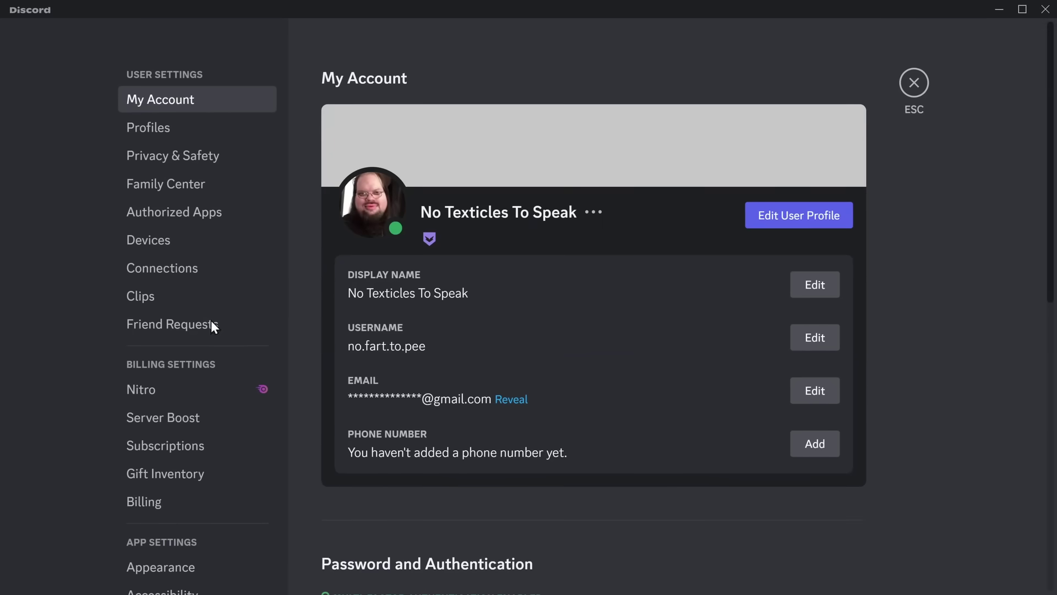
{"action": "scroll", "coordinate": [211, 326], "scroll_direction": "down", "scroll_amount": 10}
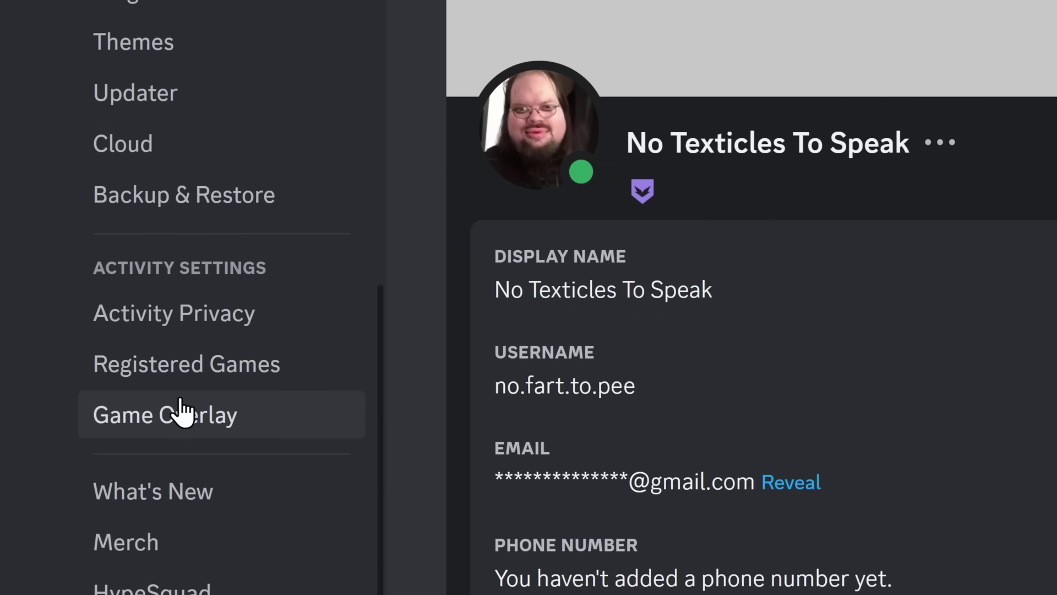
{"action": "left_click", "coordinate": [171, 361]}
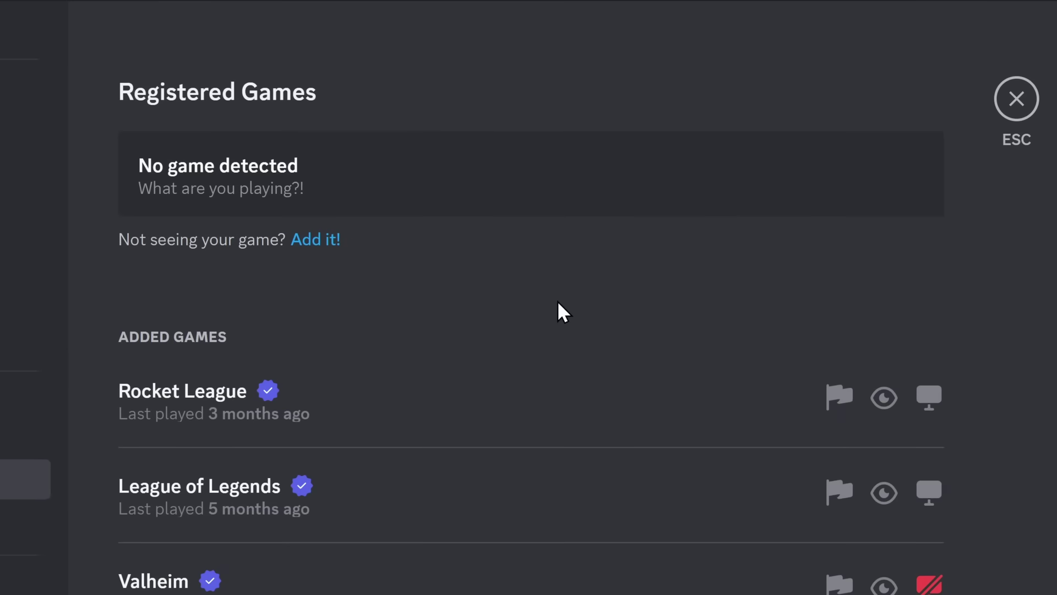
{"action": "scroll", "coordinate": [196, 302], "scroll_direction": "down", "scroll_amount": 1}
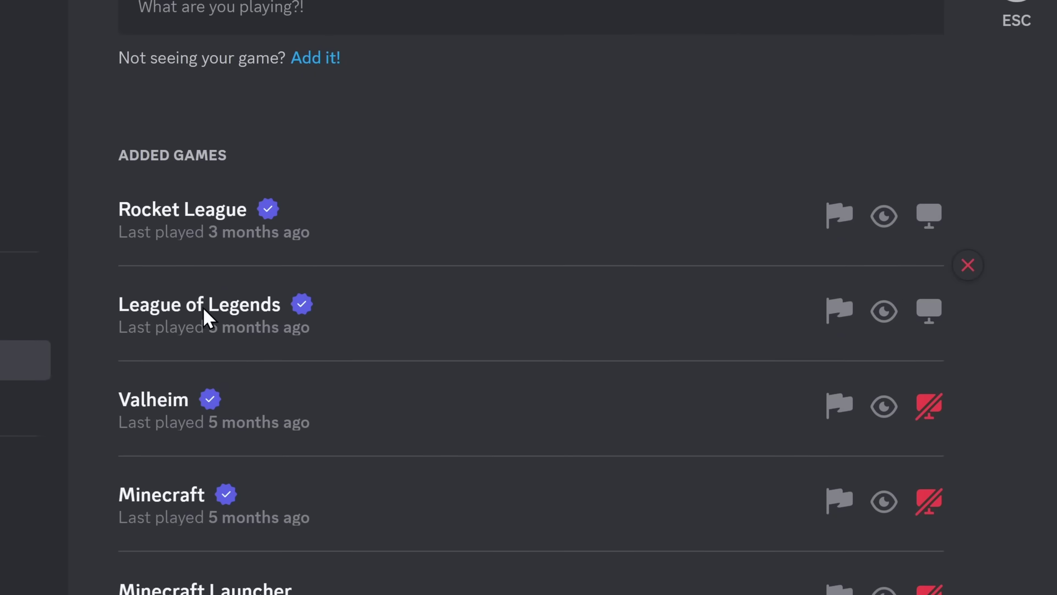
{"action": "left_click", "coordinate": [969, 267]}
{"action": "left_click", "coordinate": [969, 267]}
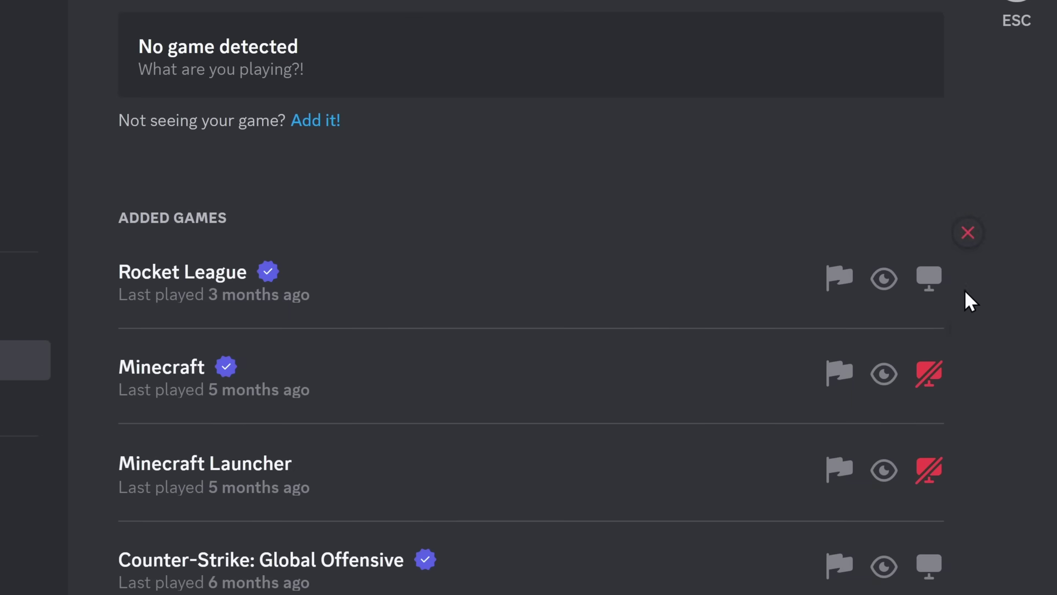
{"action": "left_click", "coordinate": [969, 329]}
{"action": "left_click", "coordinate": [969, 329]}
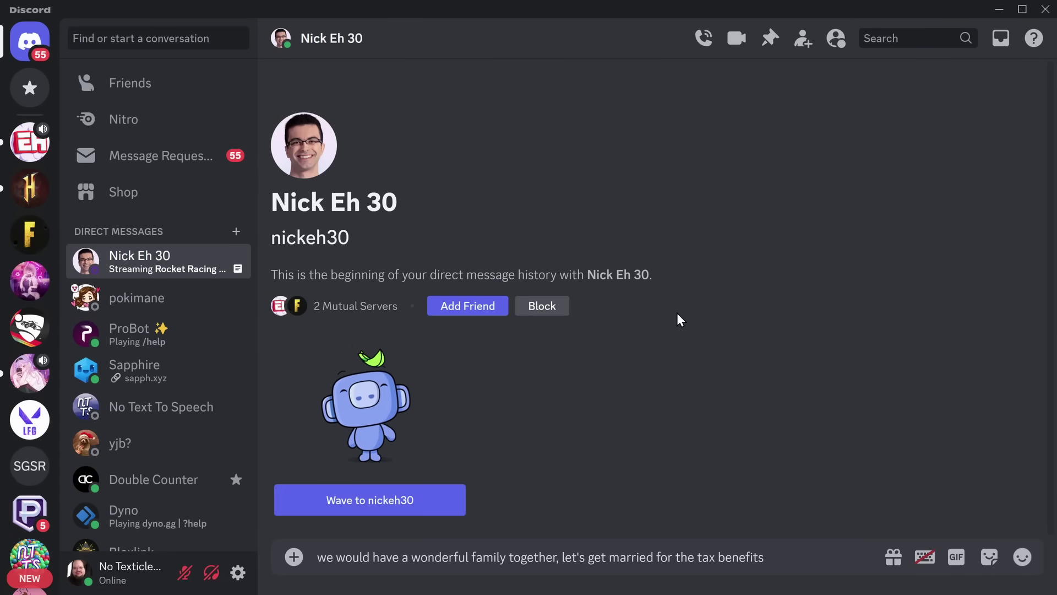
Open the Notifications settings and examine the Sounds section, from Disable All Notification Sounds through the individual sound toggles
{"action": "left_click", "coordinate": [238, 572]}
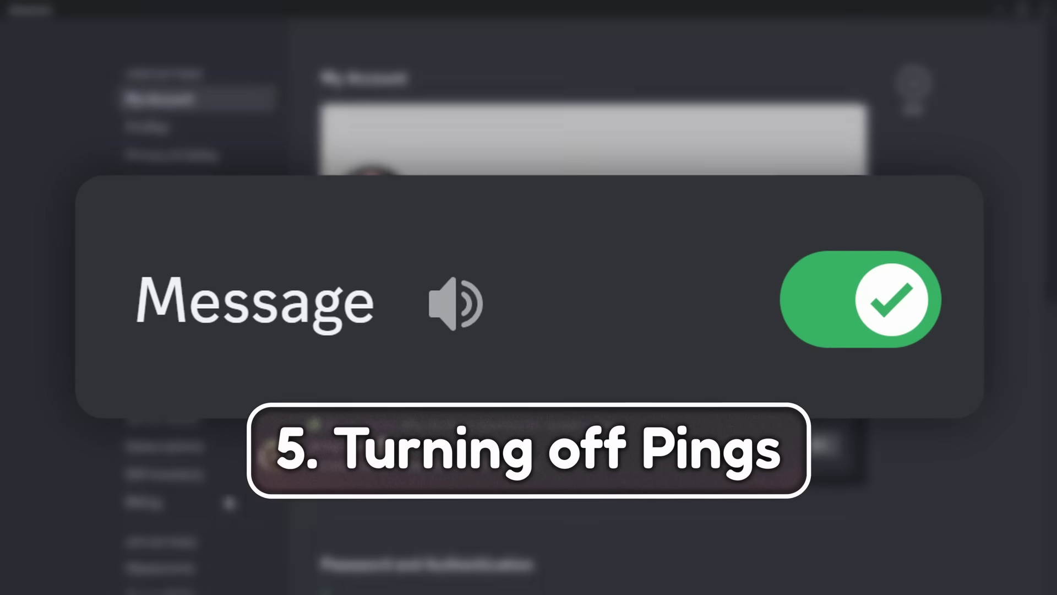
{"action": "scroll", "coordinate": [182, 331], "scroll_direction": "down", "scroll_amount": 5}
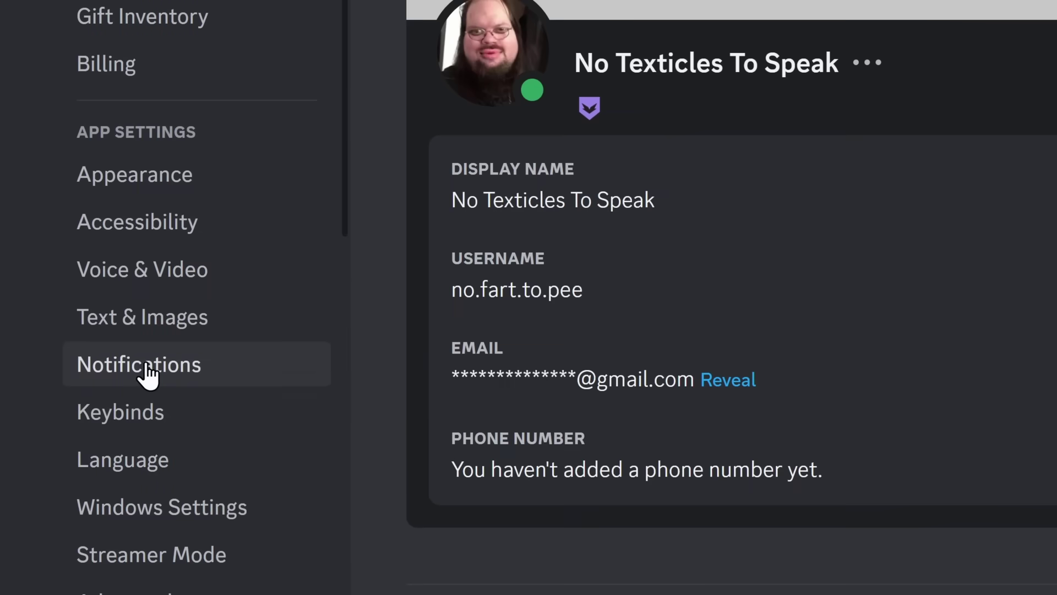
{"action": "left_click", "coordinate": [89, 366]}
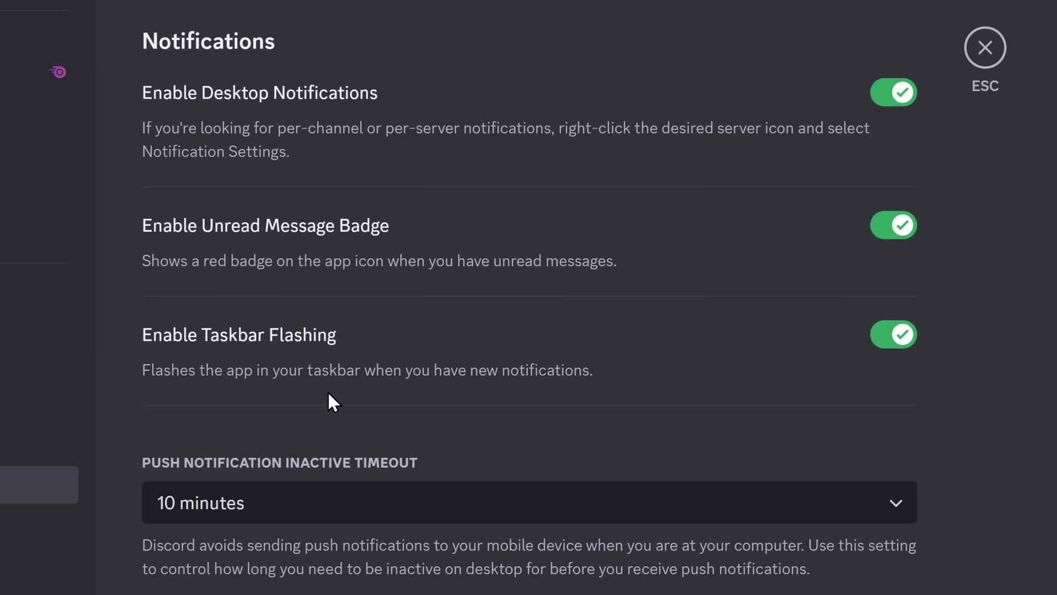
{"action": "scroll", "coordinate": [367, 283], "scroll_direction": "down", "scroll_amount": 15}
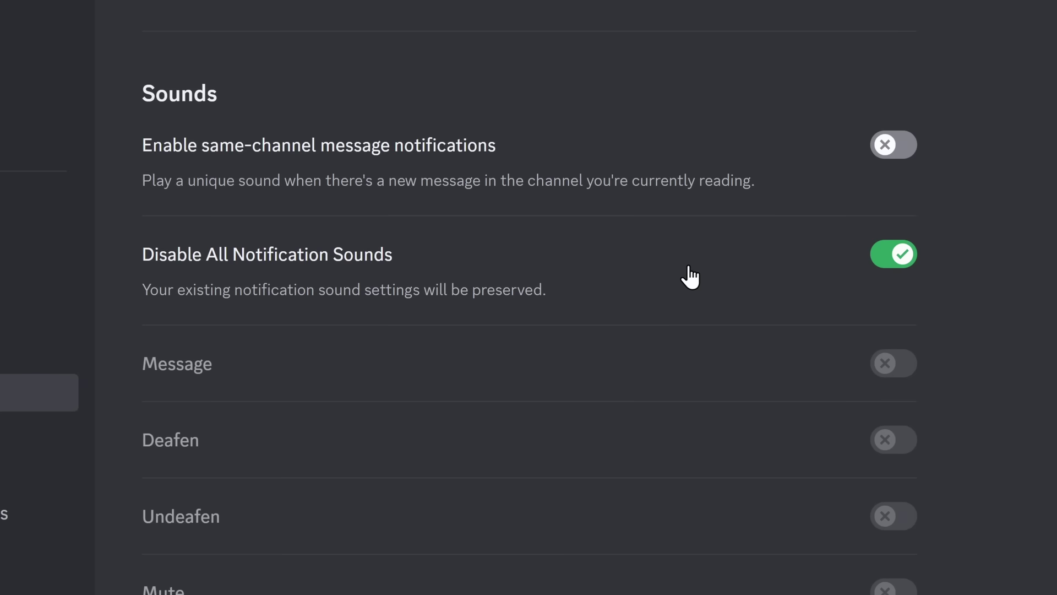
{"action": "scroll", "coordinate": [371, 323], "scroll_direction": "up", "scroll_amount": 1}
{"action": "scroll", "coordinate": [377, 317], "scroll_direction": "down", "scroll_amount": 15}
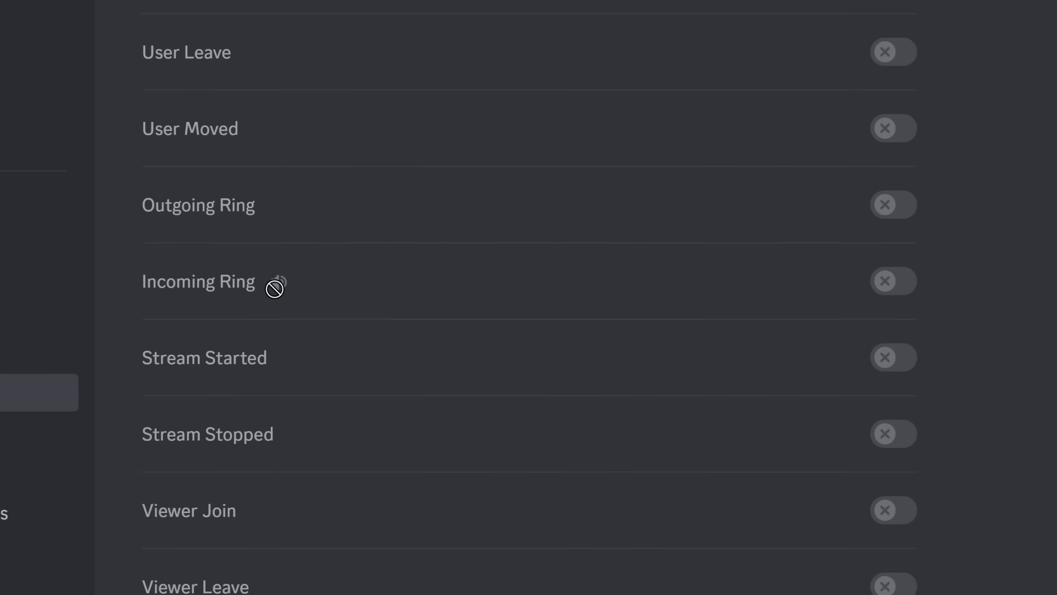
Review the Disable All Notification Sounds option and the sound toggles once more, and close the settings
{"action": "scroll", "coordinate": [330, 305], "scroll_direction": "up", "scroll_amount": 8}
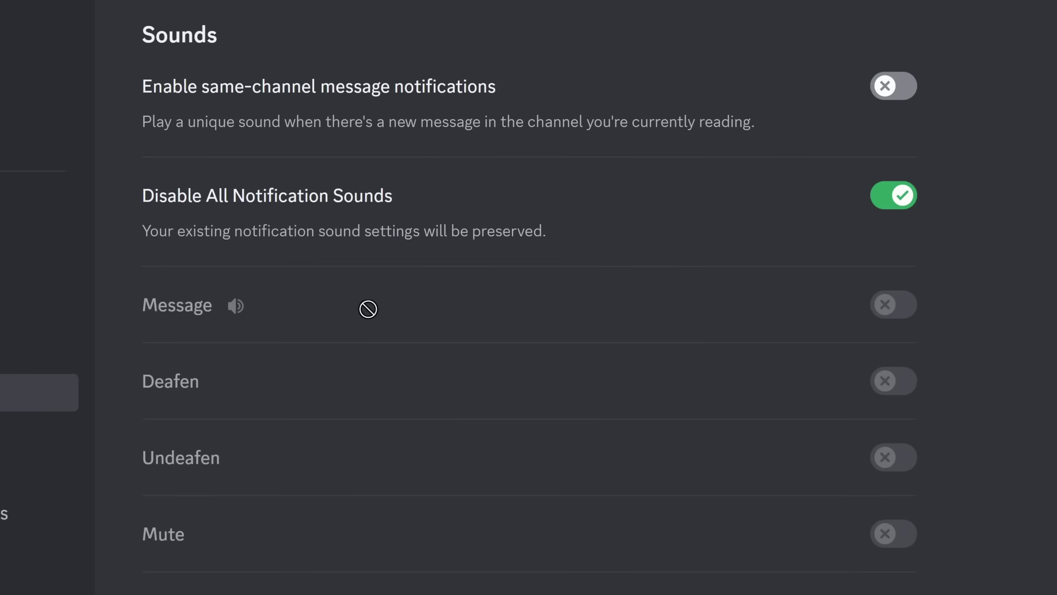
{"action": "scroll", "coordinate": [787, 223], "scroll_direction": "up", "scroll_amount": 2}
{"action": "scroll", "coordinate": [819, 365], "scroll_direction": "down", "scroll_amount": 1}
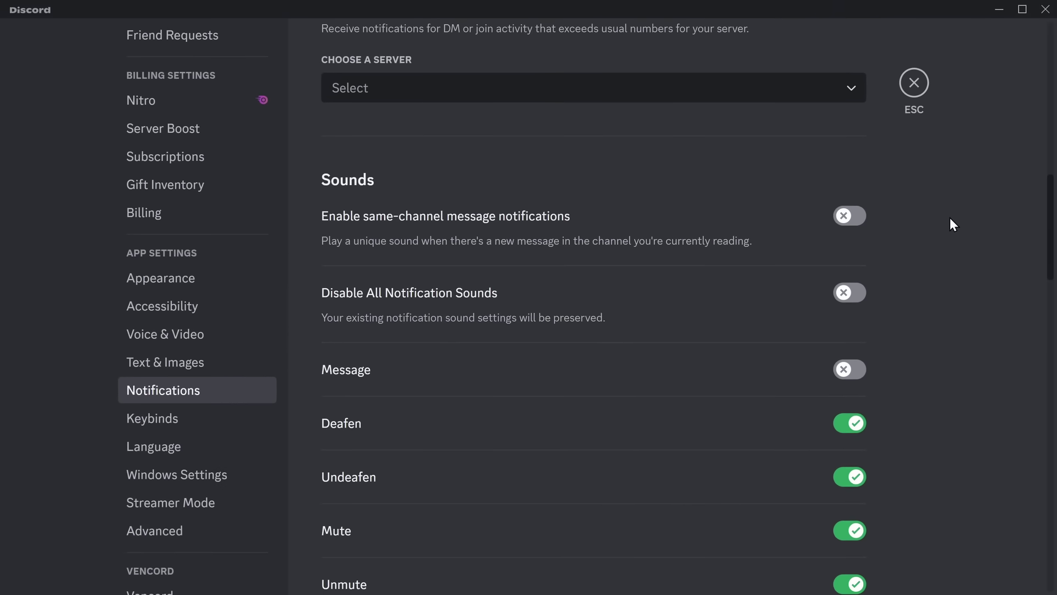
{"action": "key", "text": "Escape"}
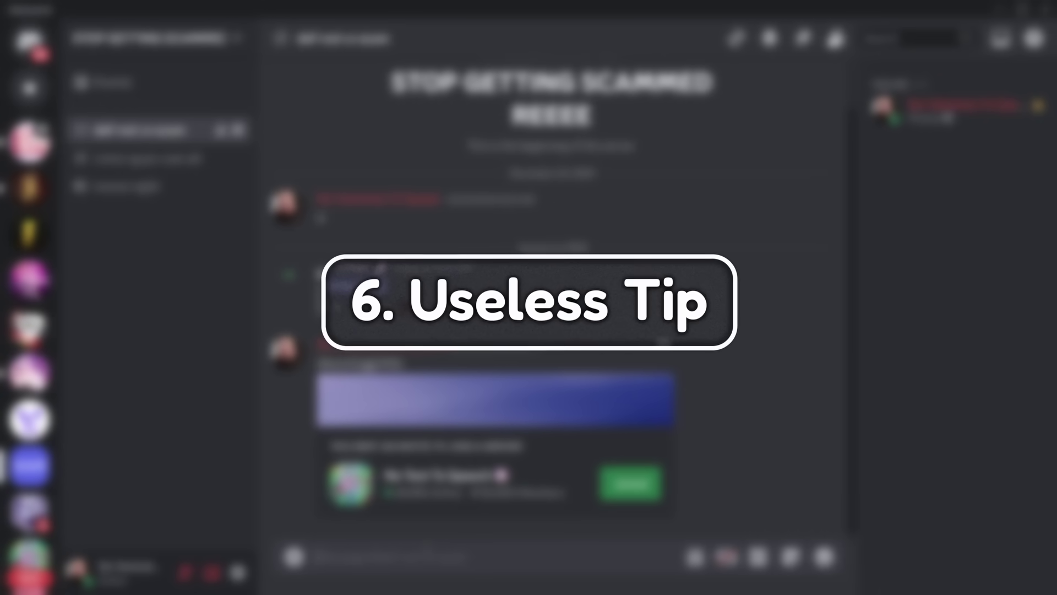
In the def-not-a-scam channel, send the face_with_spiral_eyes emoji on its own and again as a "# " heading
{"action": "type", "text": ":spir"}
{"action": "key", "text": "Return"}
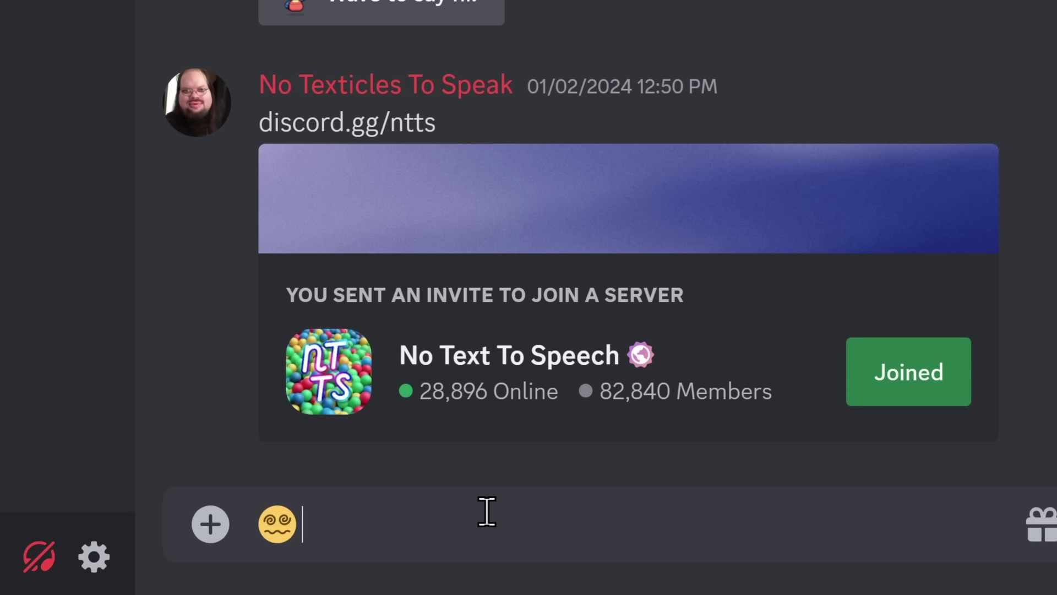
{"action": "key", "text": "Return"}
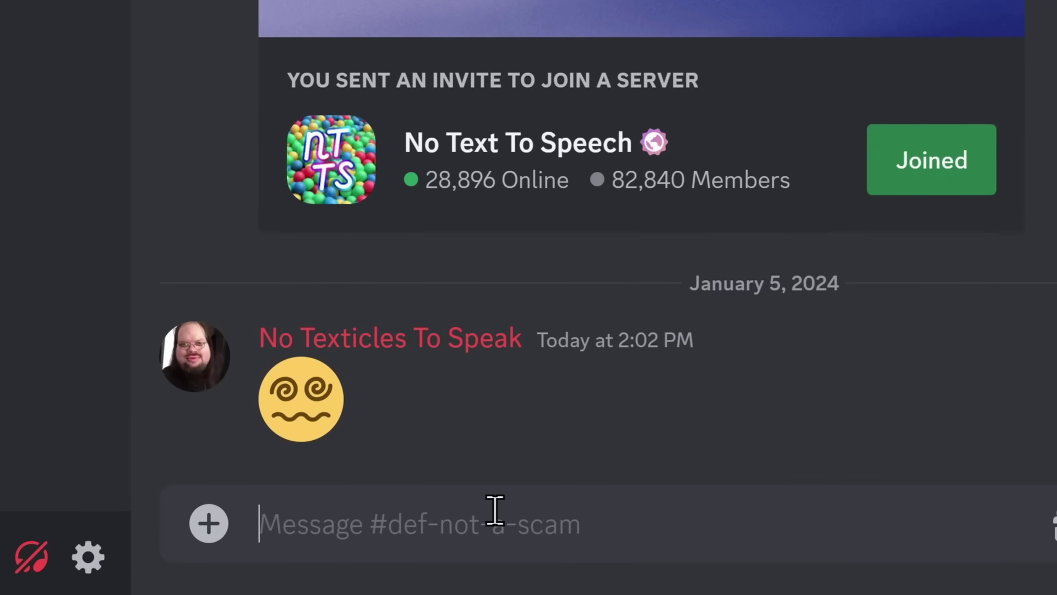
{"action": "type", "text": "# :spir"}
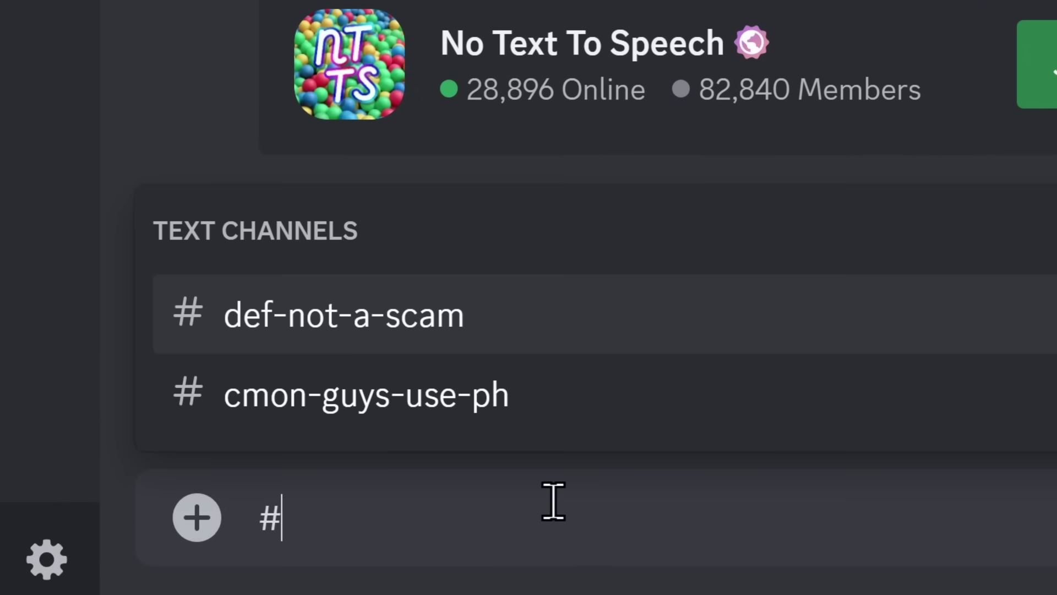
{"action": "key", "text": "Return"}
{"action": "key", "text": "Return"}
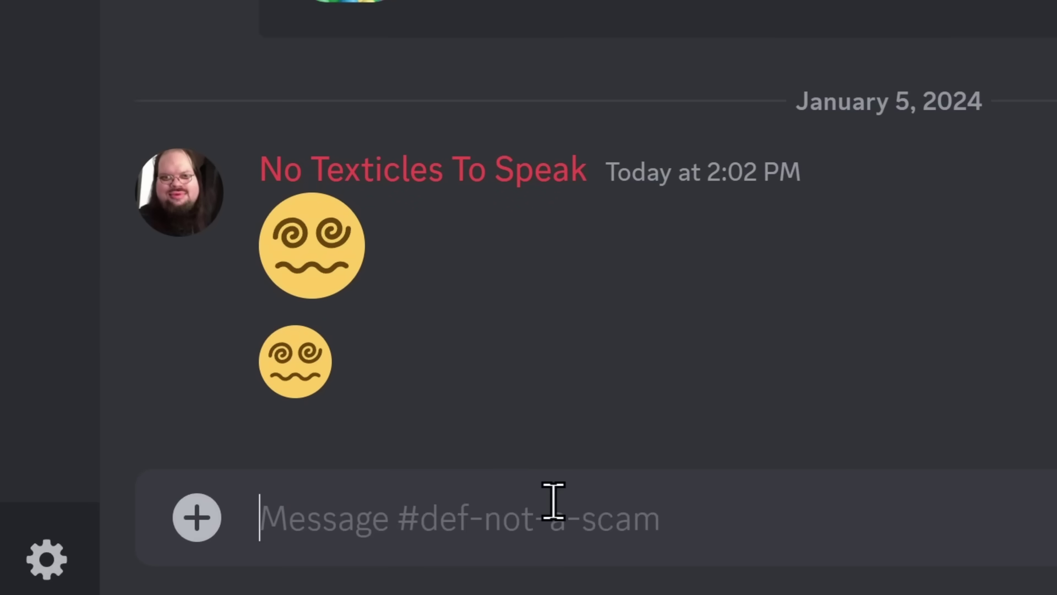
Send the face_with_spiral_eyes emoji as a "## " heading and in another message as a "### " heading
{"action": "type", "text": "##"}
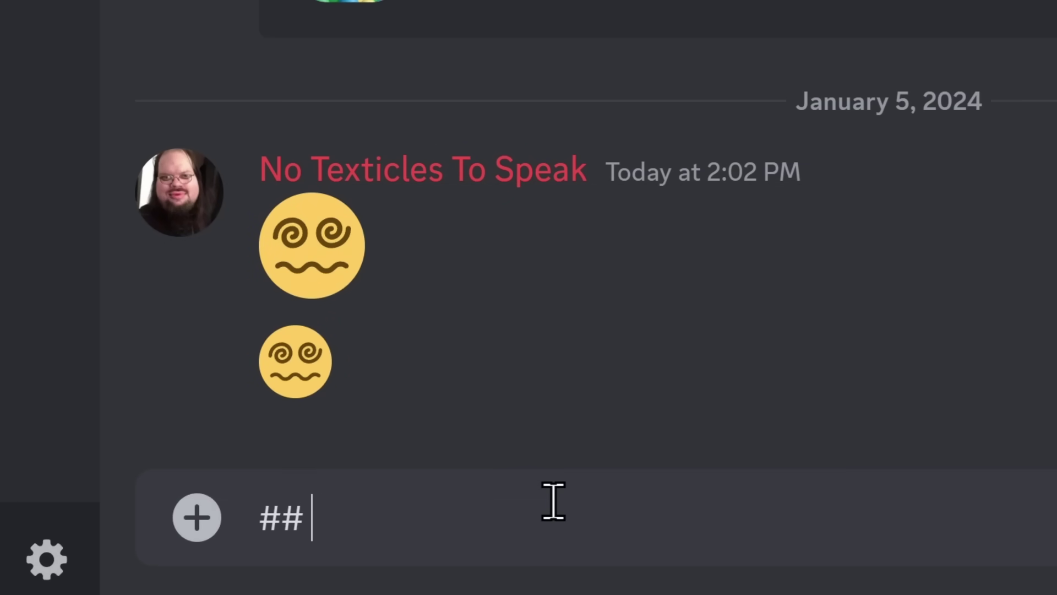
{"action": "type", "text": " :spi"}
{"action": "key", "text": "Return"}
{"action": "key", "text": "Return"}
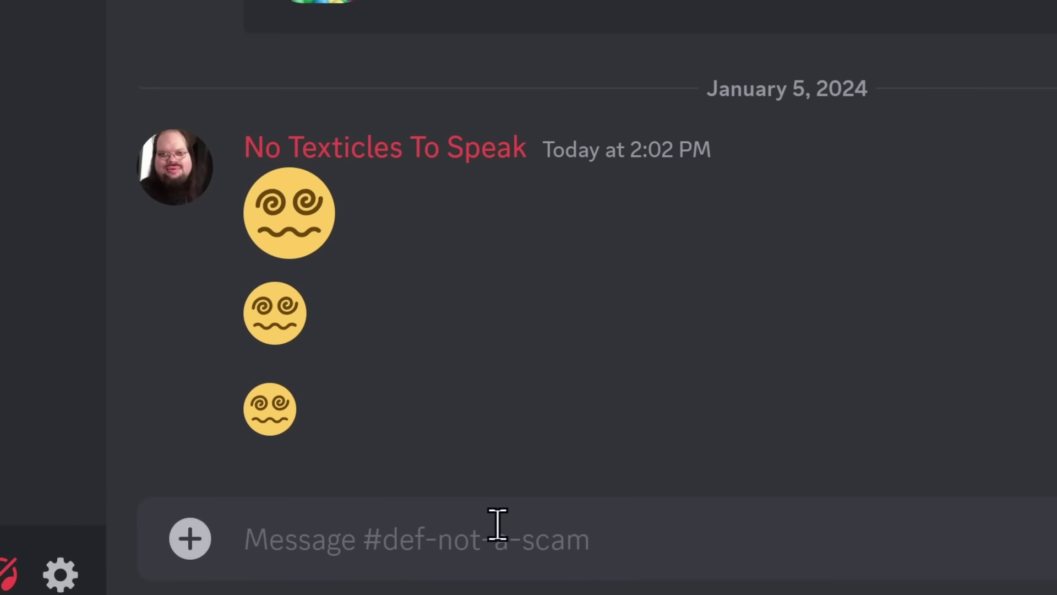
{"action": "type", "text": "#"}
{"action": "type", "text": "##"}
{"action": "type", "text": " :s"}
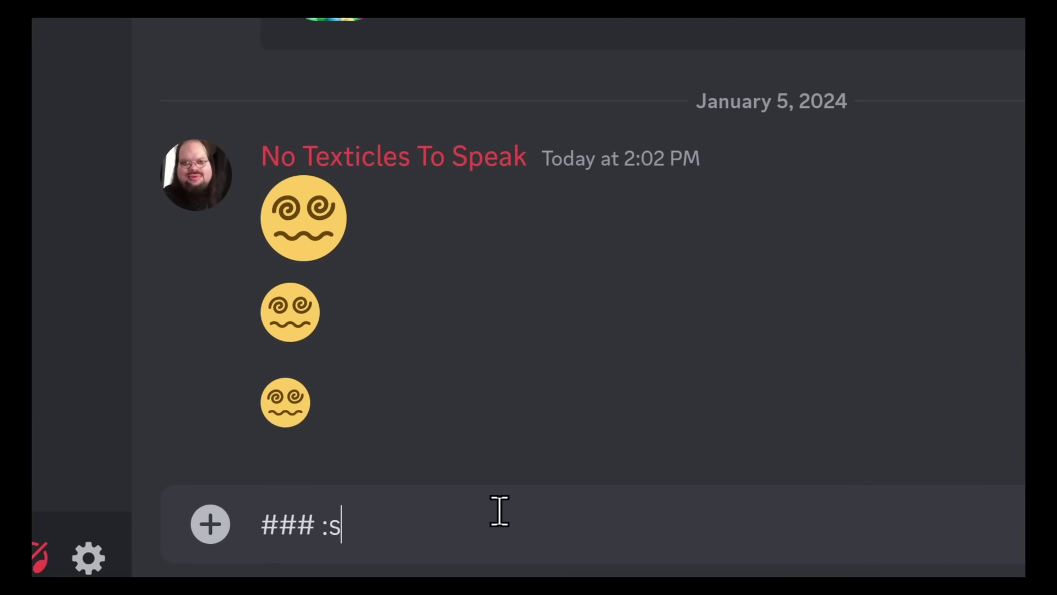
{"action": "type", "text": "pir"}
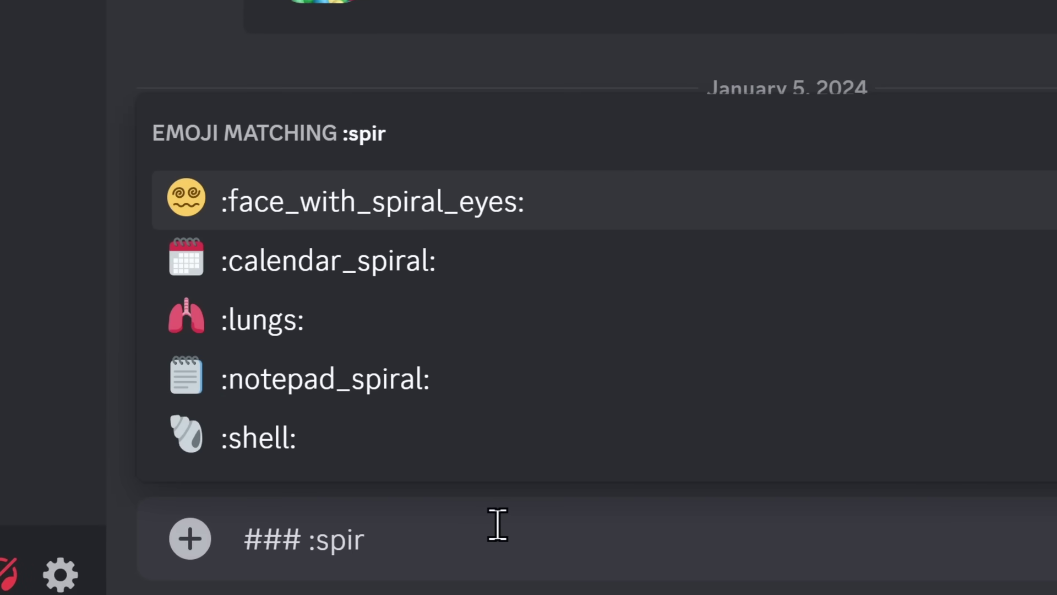
{"action": "key", "text": "Return"}
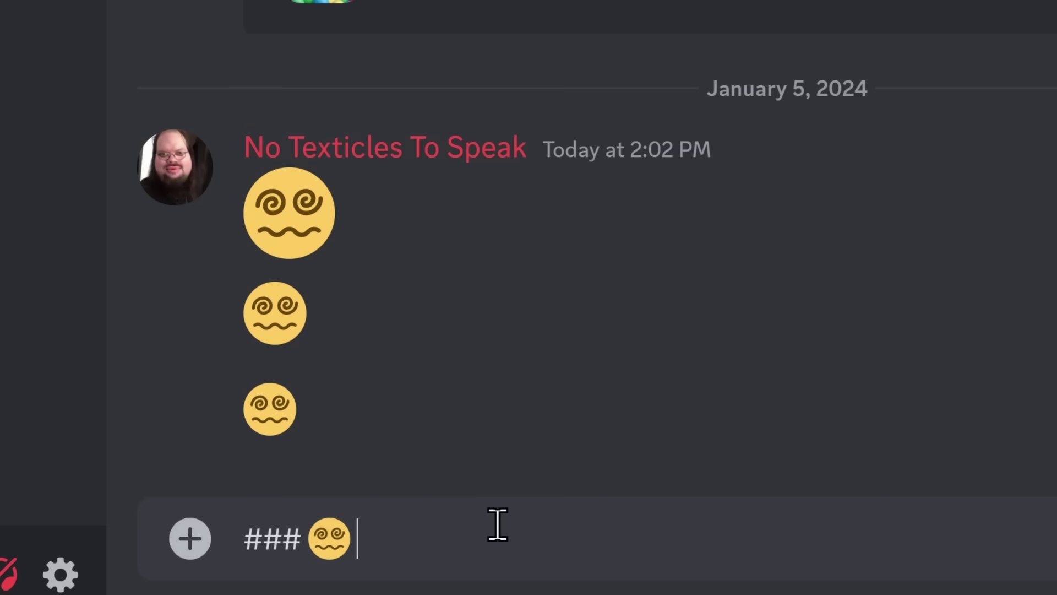
{"action": "key", "text": "Return"}
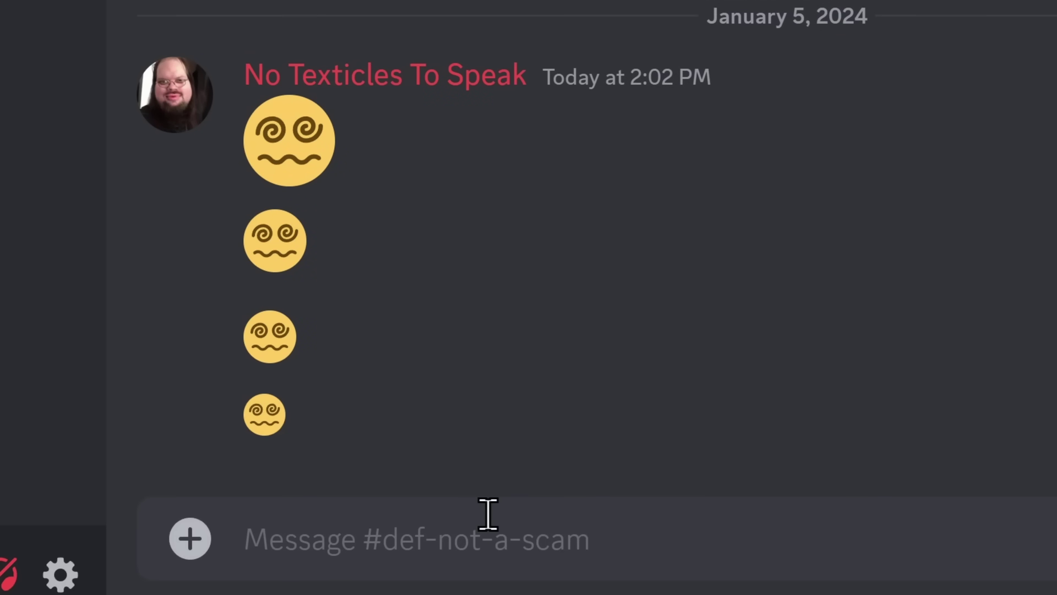